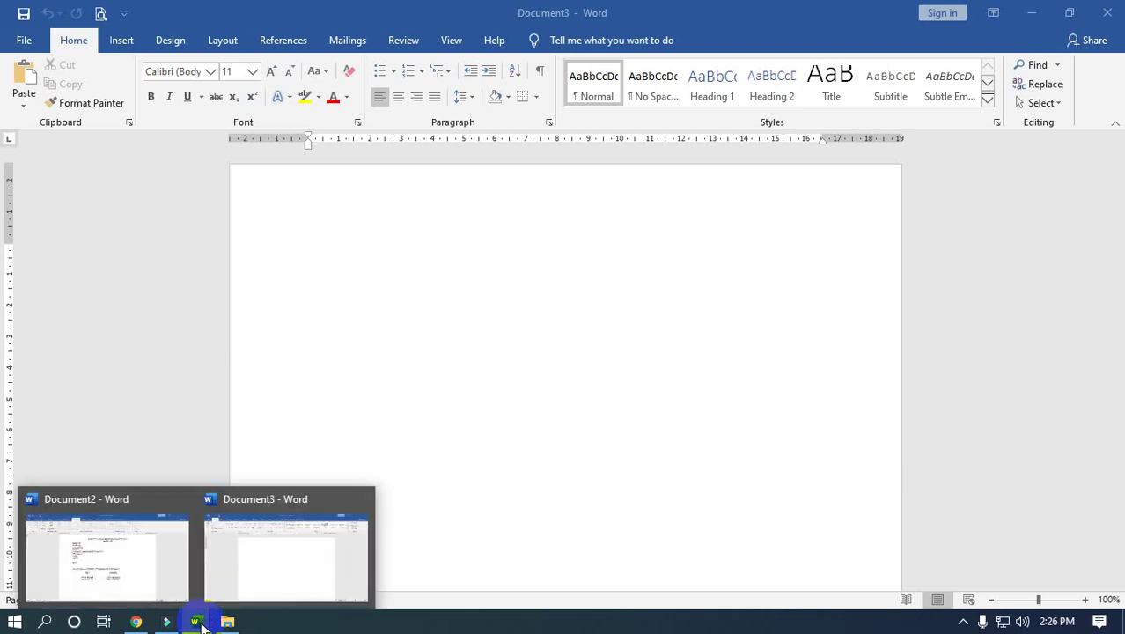
Step: Switch to the Document2 invitation letter and start a Letters mail merge
click(158, 586)
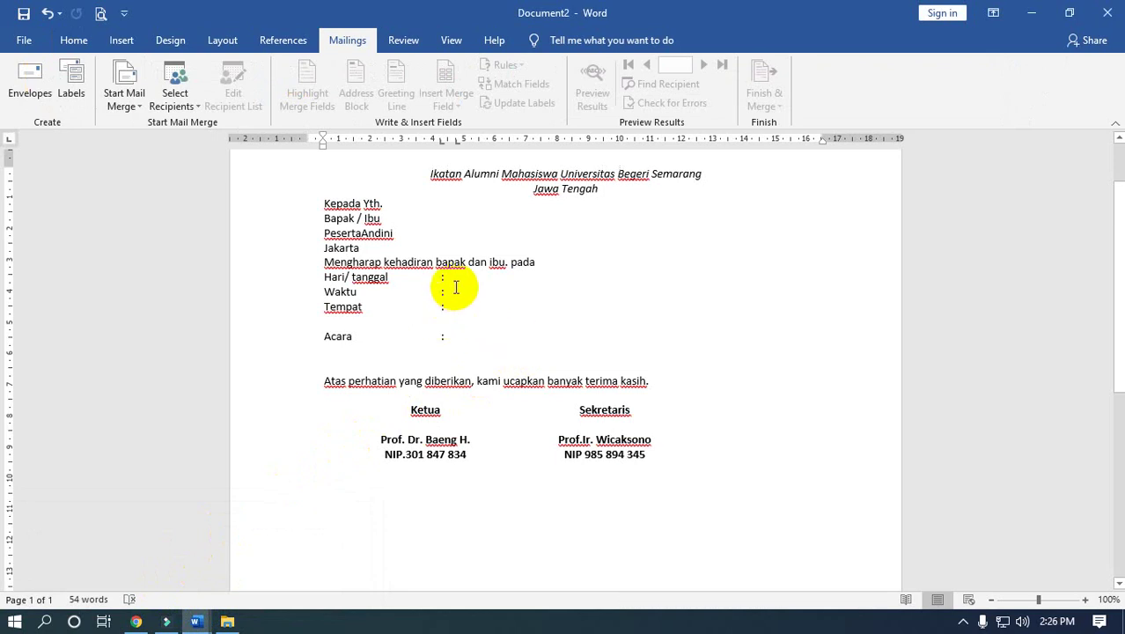
click(138, 108)
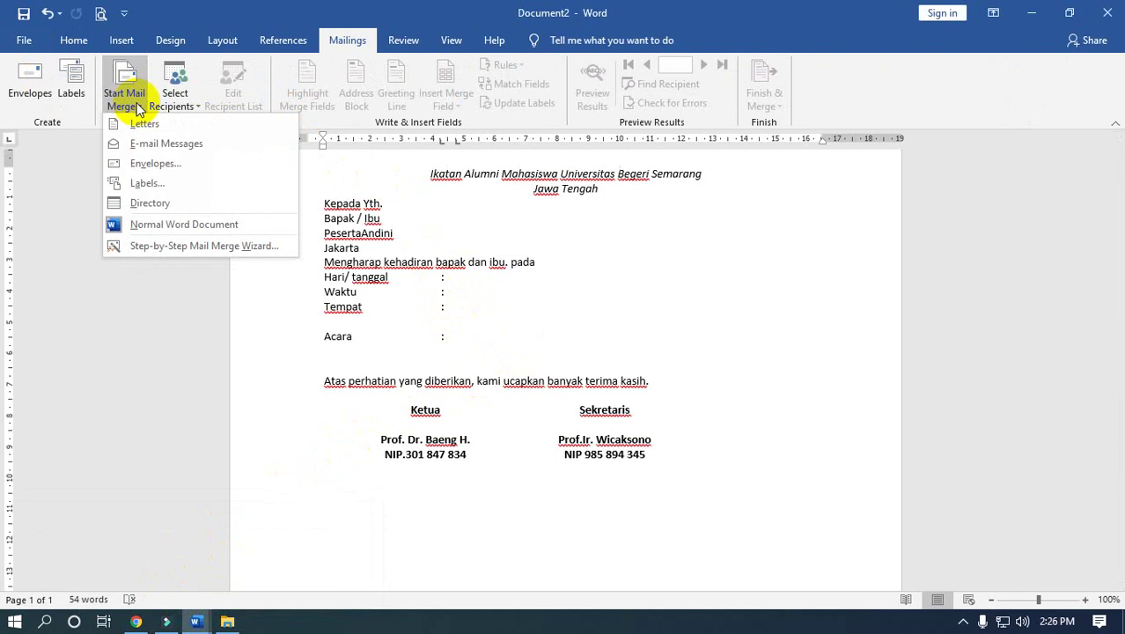
click(145, 126)
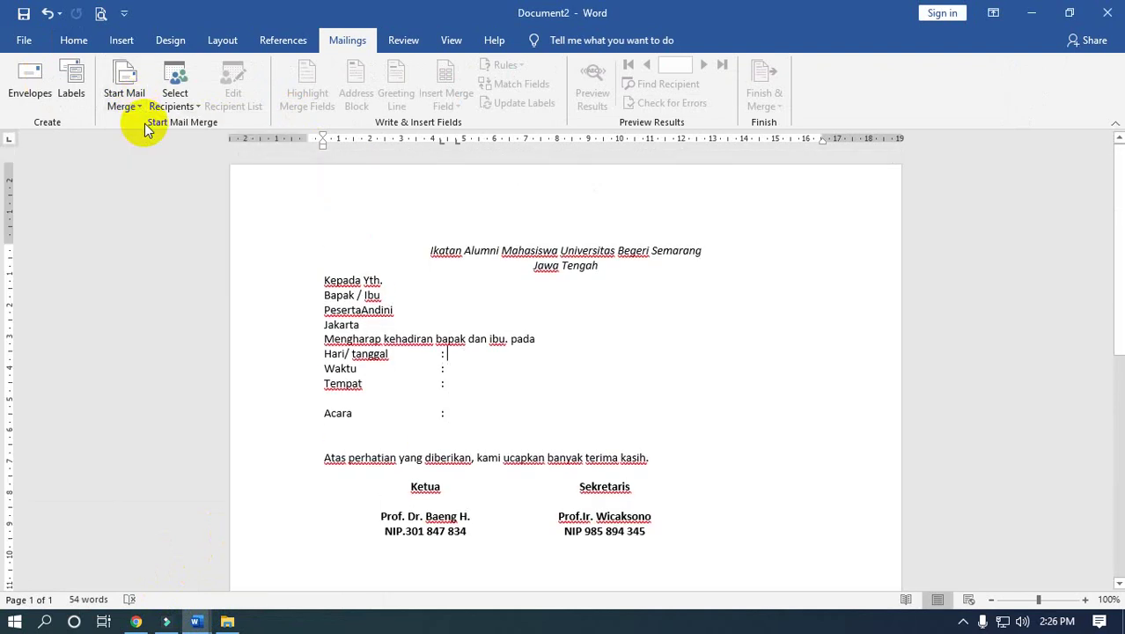
Step: Open Select Recipients, back out of the existing-list browser, and reopen the recipient options
click(191, 113)
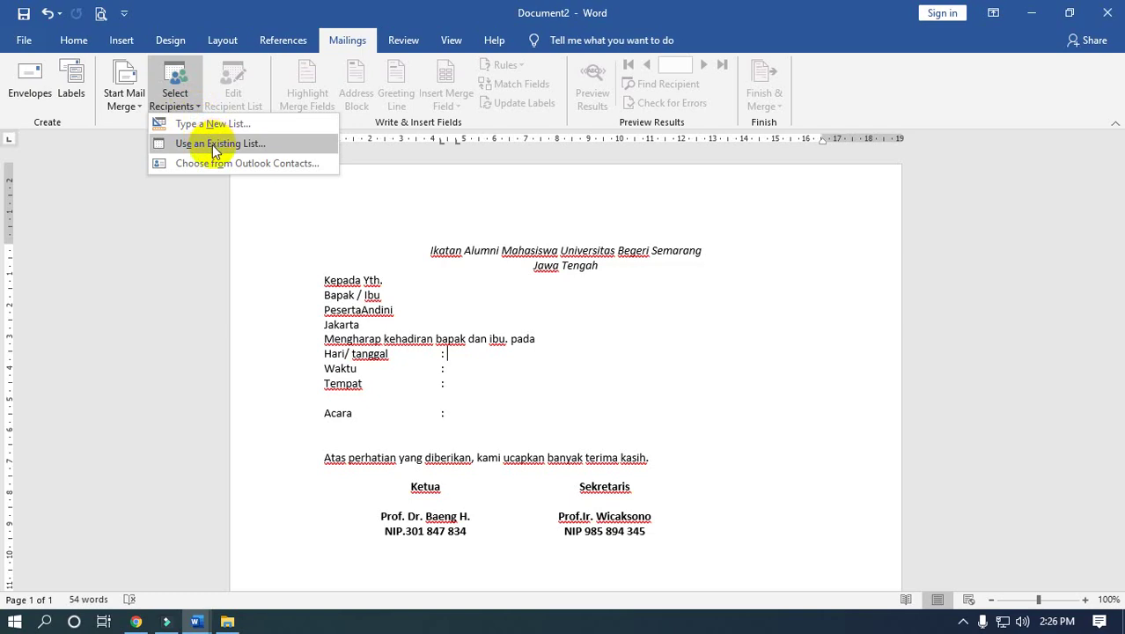
click(214, 145)
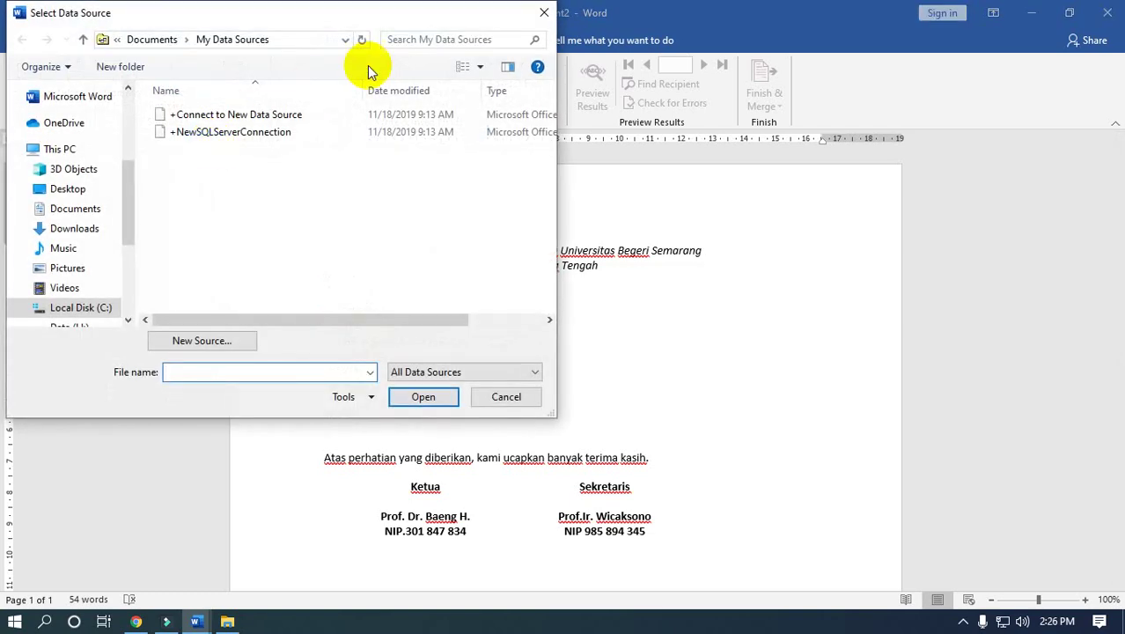
click(536, 18)
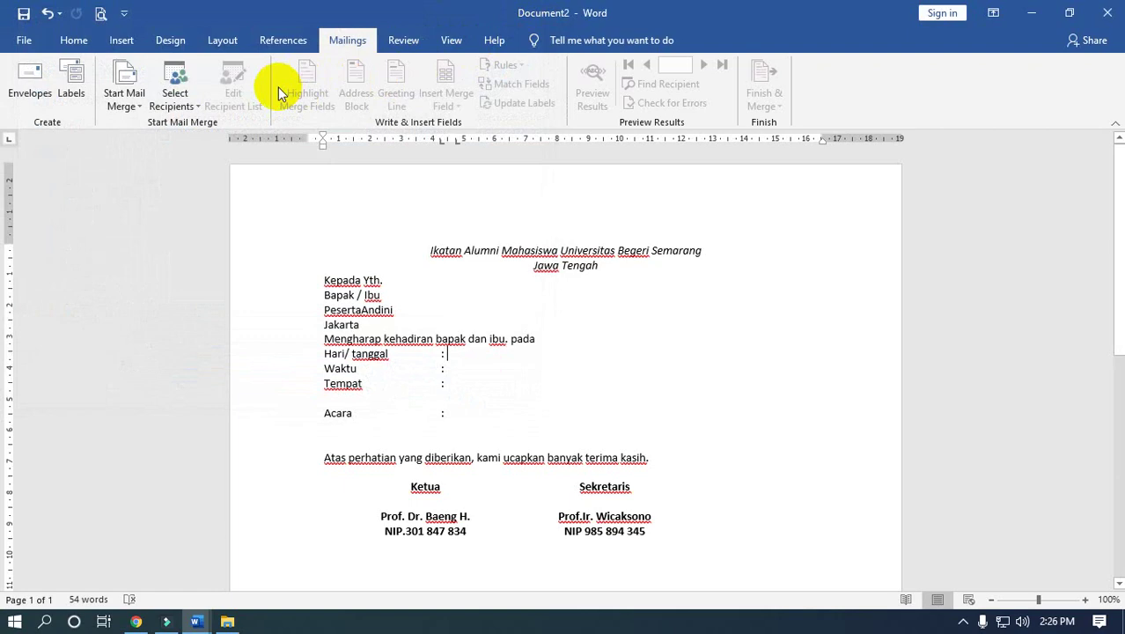
click(189, 107)
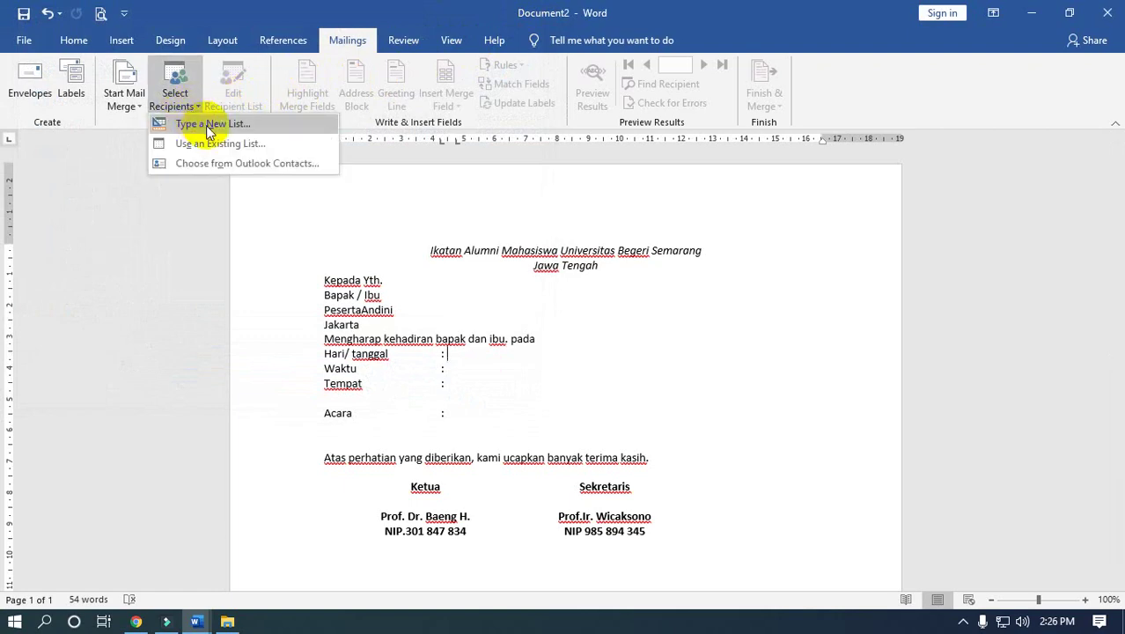
Step: Start a new recipient list, move its dialog aside, and bring up Customize Columns
click(209, 125)
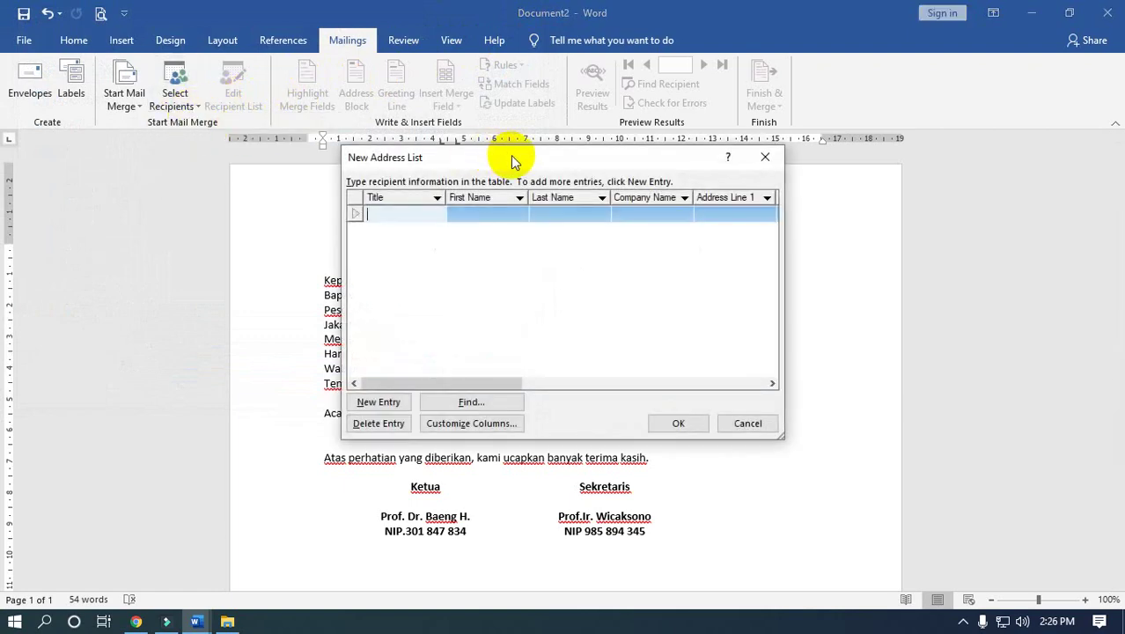
drag(512, 156, 819, 135)
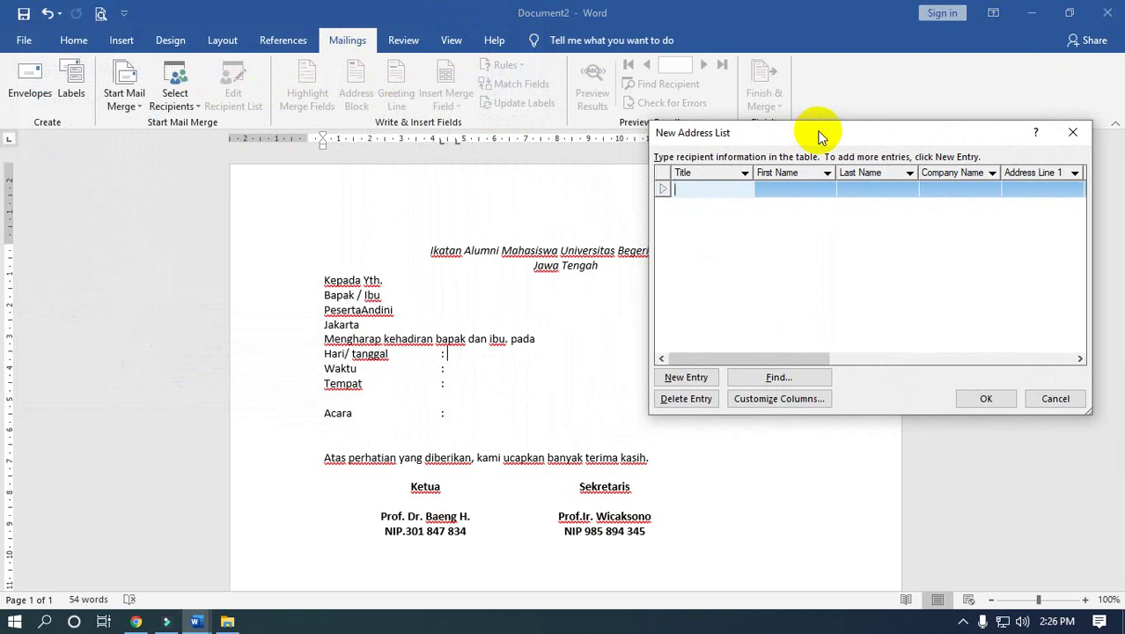
click(780, 399)
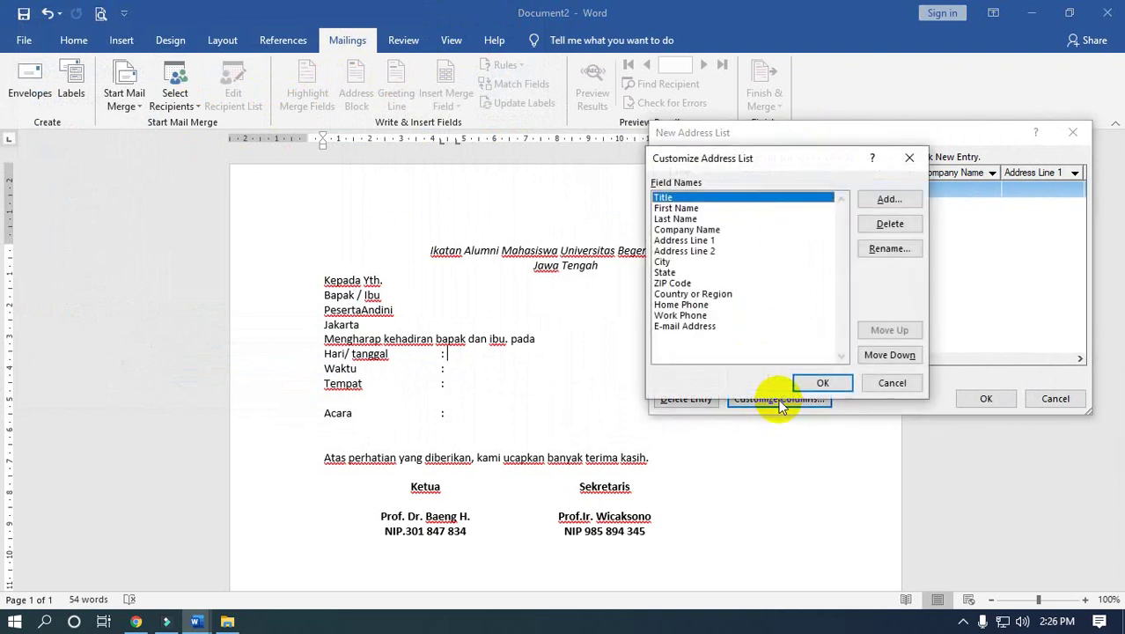
Step: Delete the Title, First Name, Last Name, Company Name, Address Line 1 and Address Line 2 fields
click(875, 231)
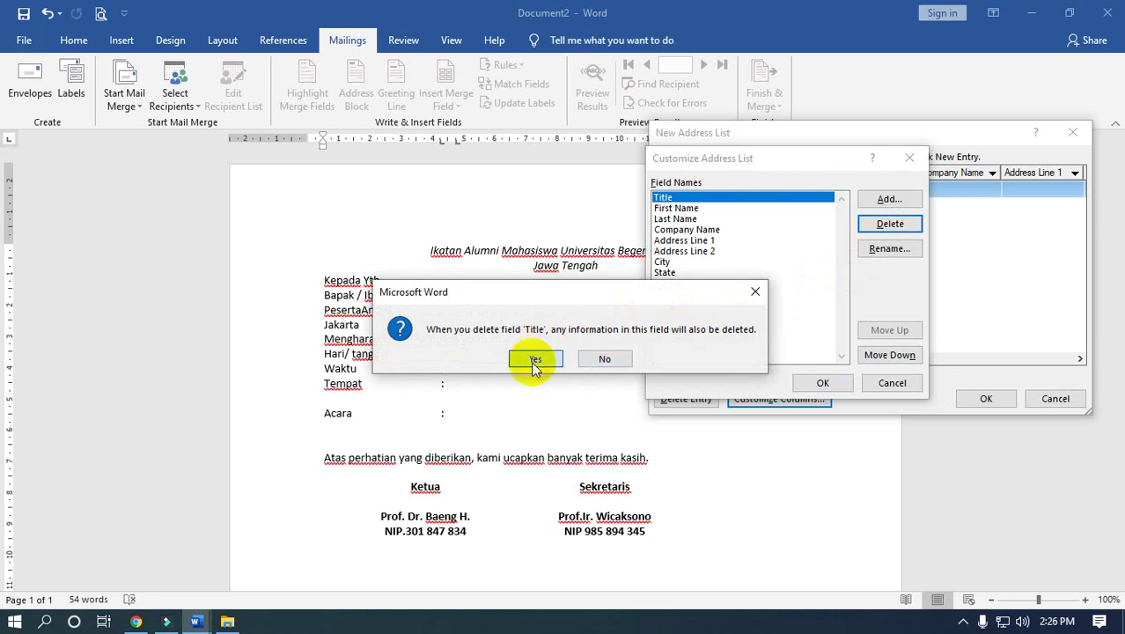
click(535, 356)
click(863, 227)
click(535, 358)
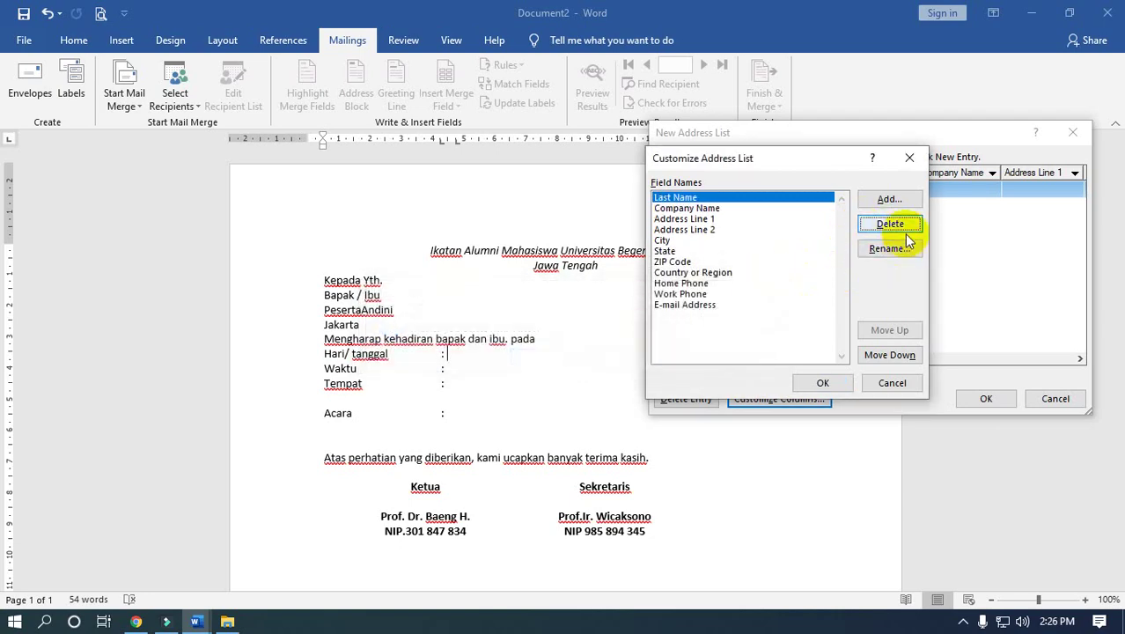
click(867, 226)
click(535, 358)
click(884, 227)
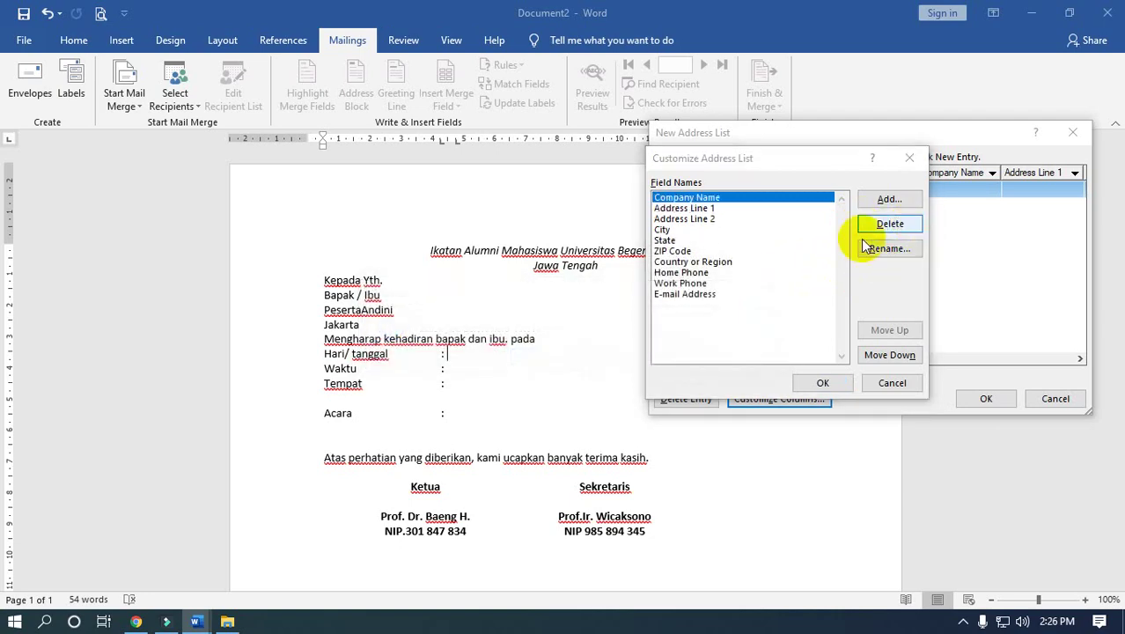
click(556, 356)
click(911, 224)
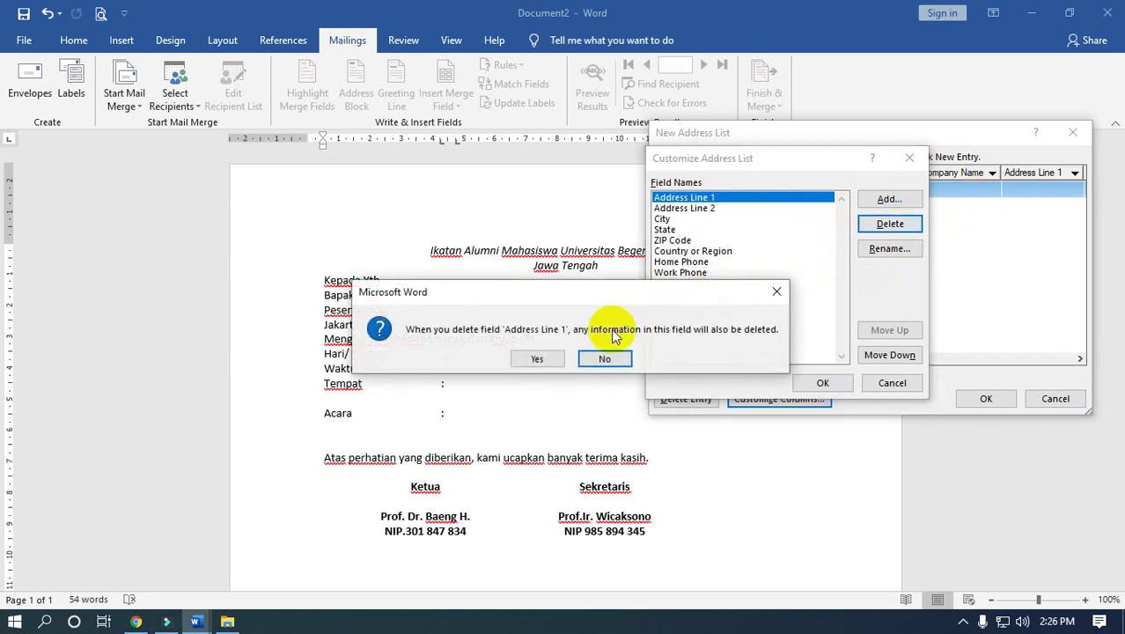
click(543, 360)
click(898, 224)
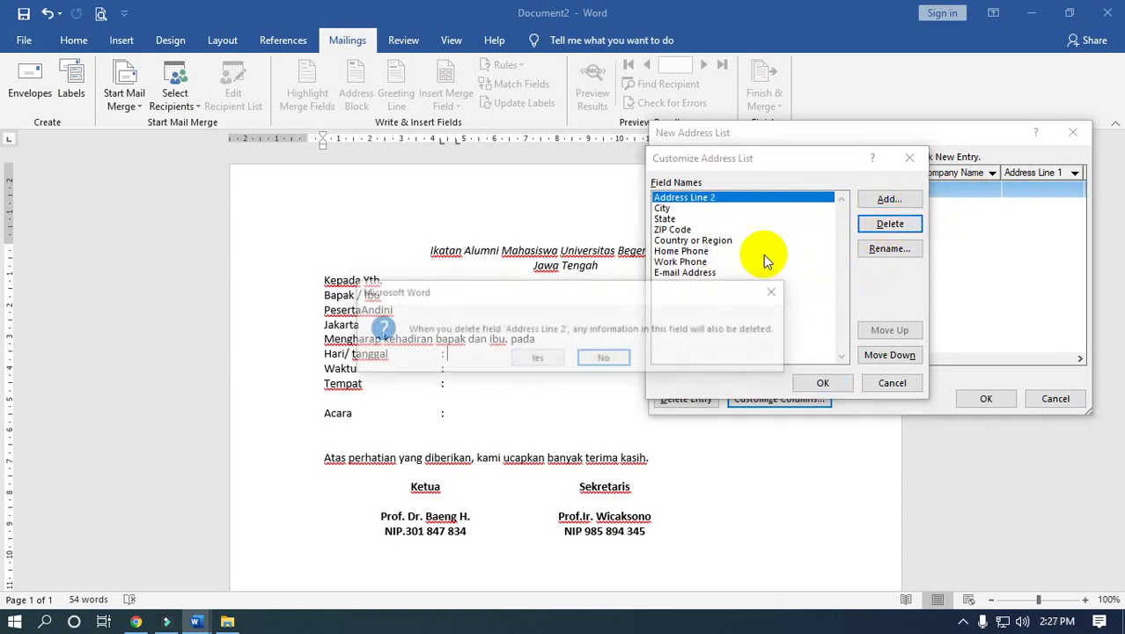
click(521, 358)
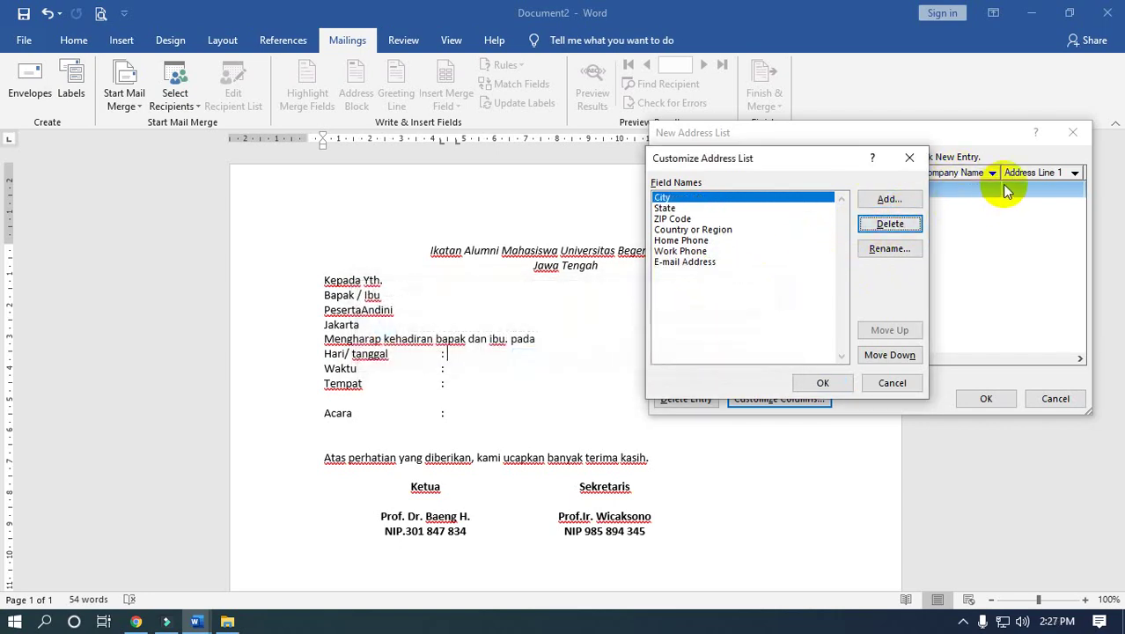
Step: Delete the City, State, ZIP Code, Country or Region, Home Phone, Work Phone and E-mail Address fields
click(889, 223)
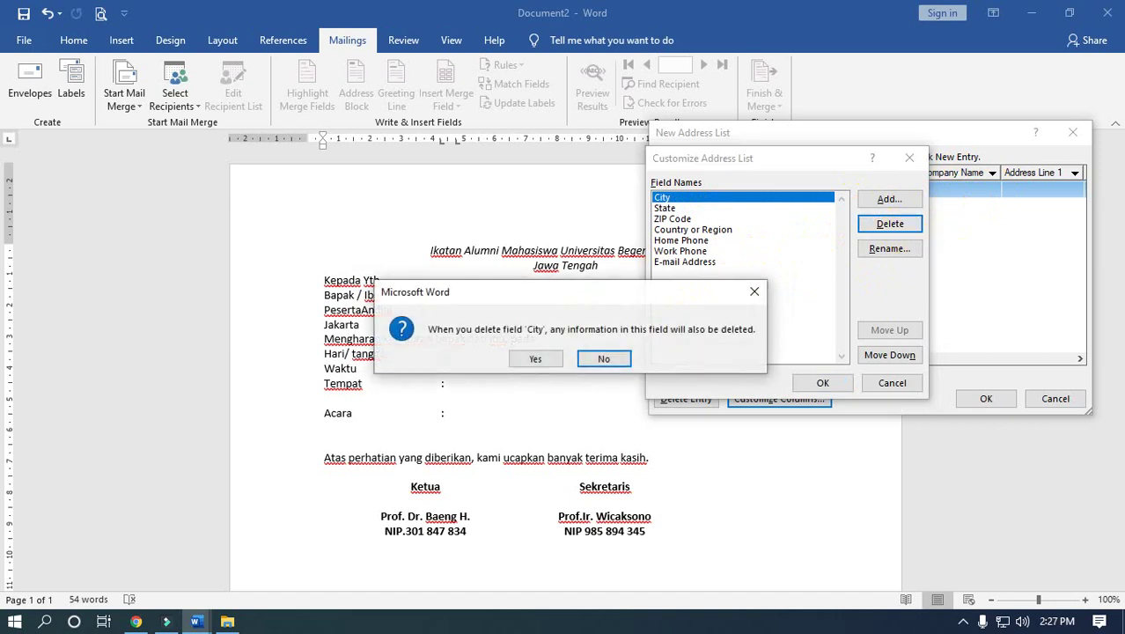
click(534, 355)
click(884, 225)
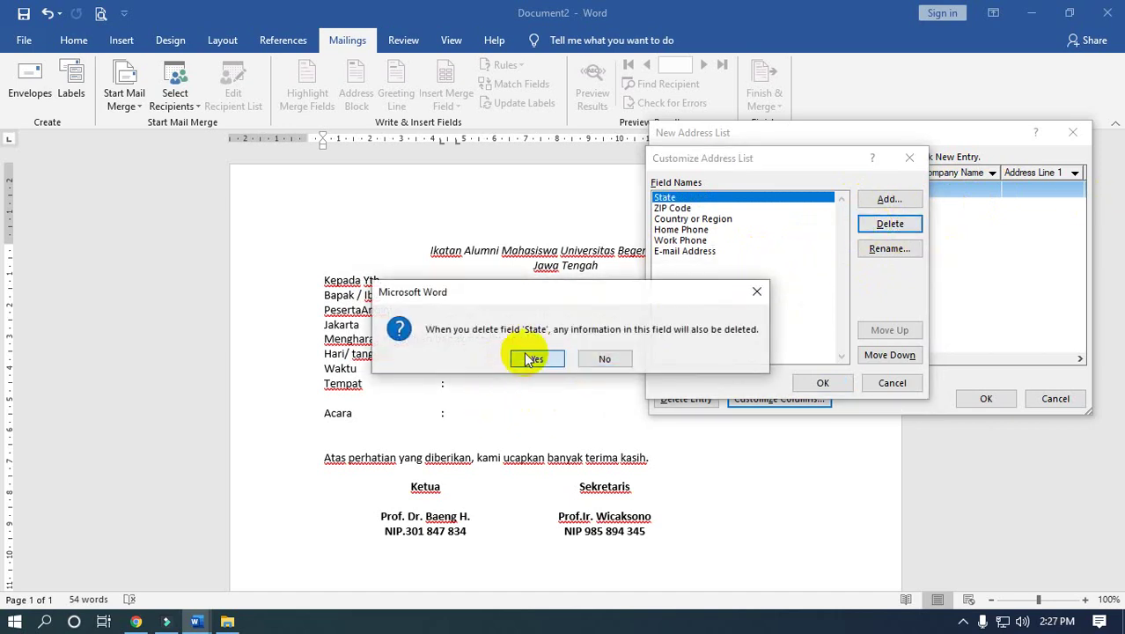
click(526, 356)
click(887, 223)
click(533, 357)
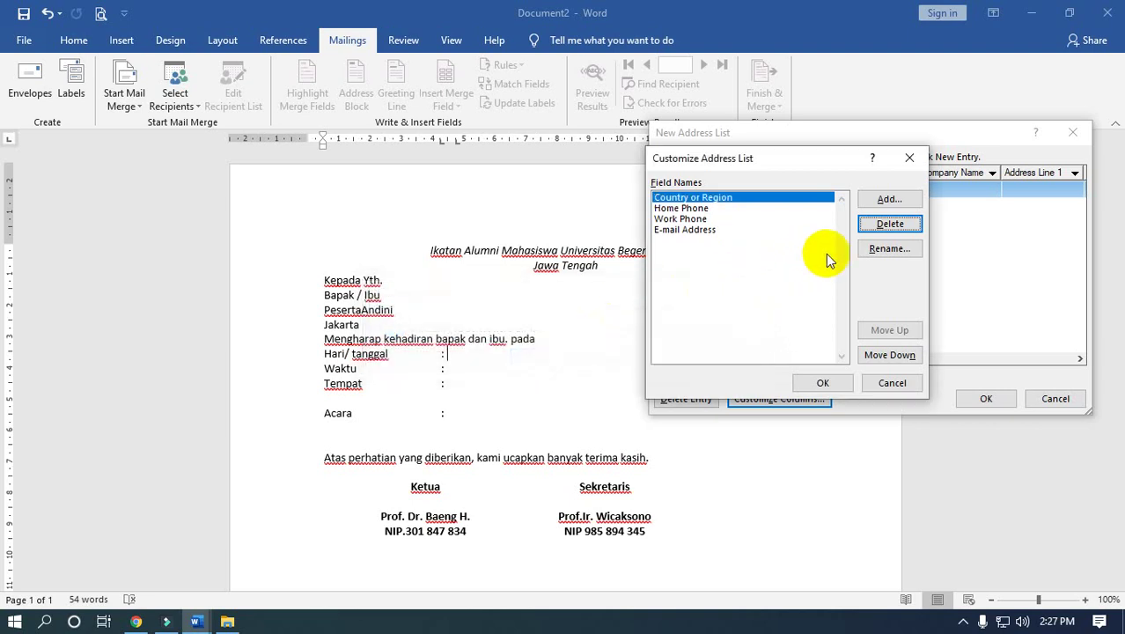
click(875, 226)
click(530, 358)
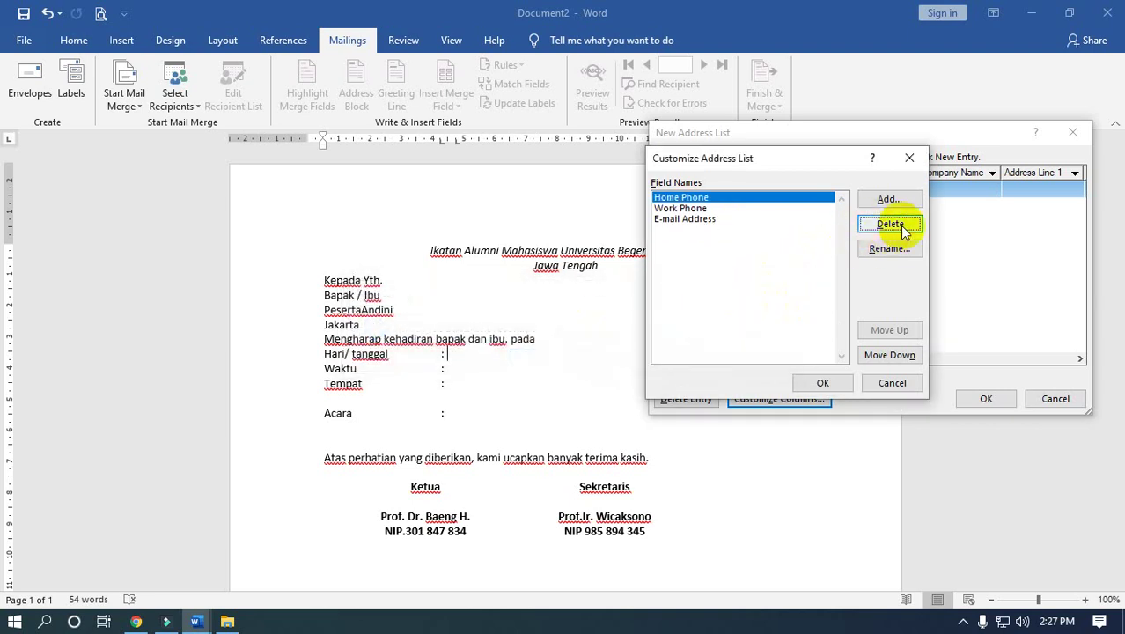
click(887, 226)
click(534, 358)
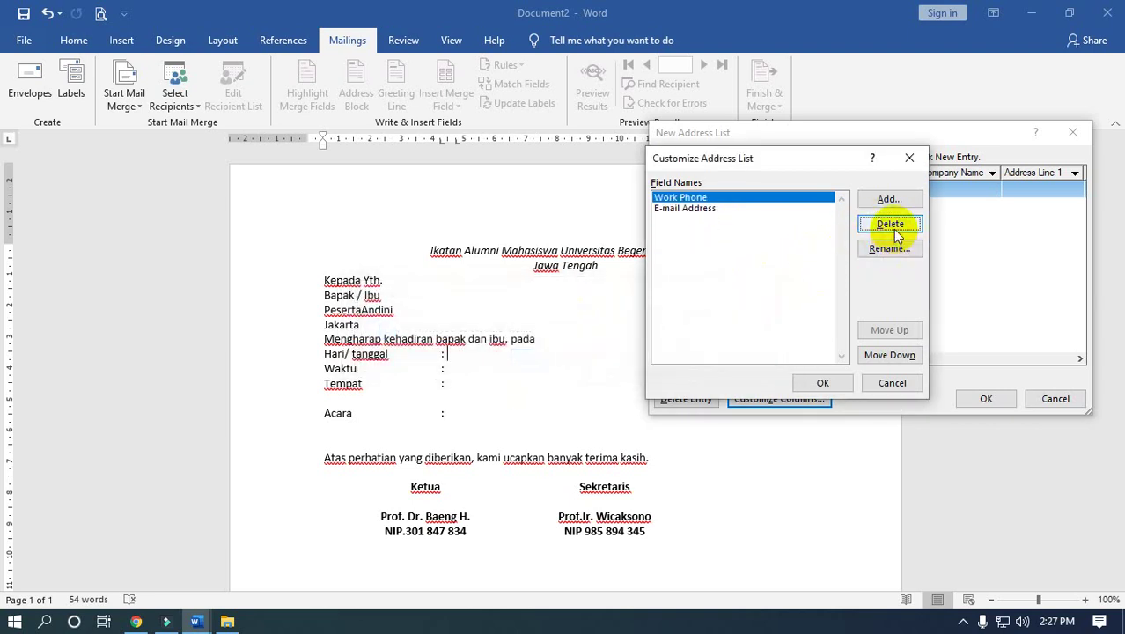
click(890, 225)
click(538, 357)
click(890, 223)
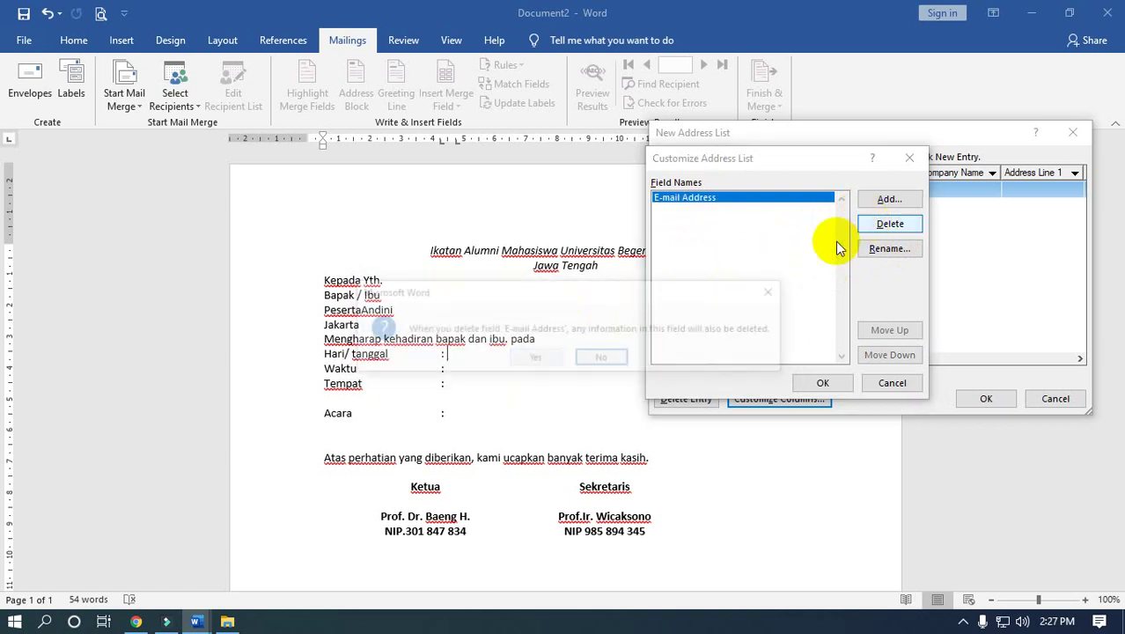
click(539, 356)
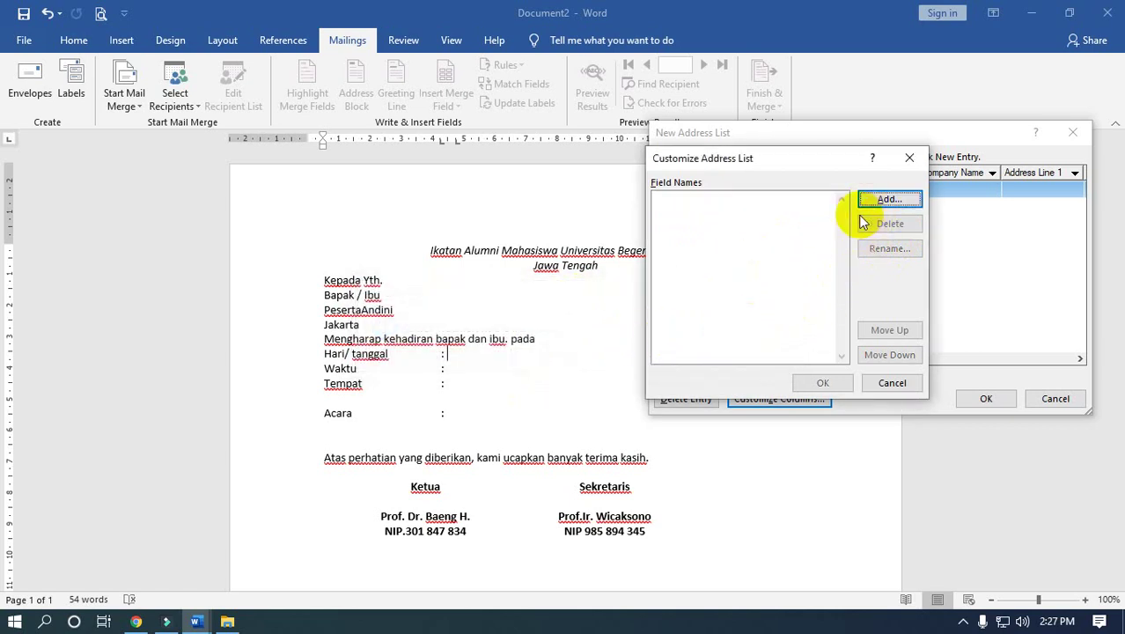
Step: Add the fields Hari / tanggal and Waktu to the address list
click(888, 200)
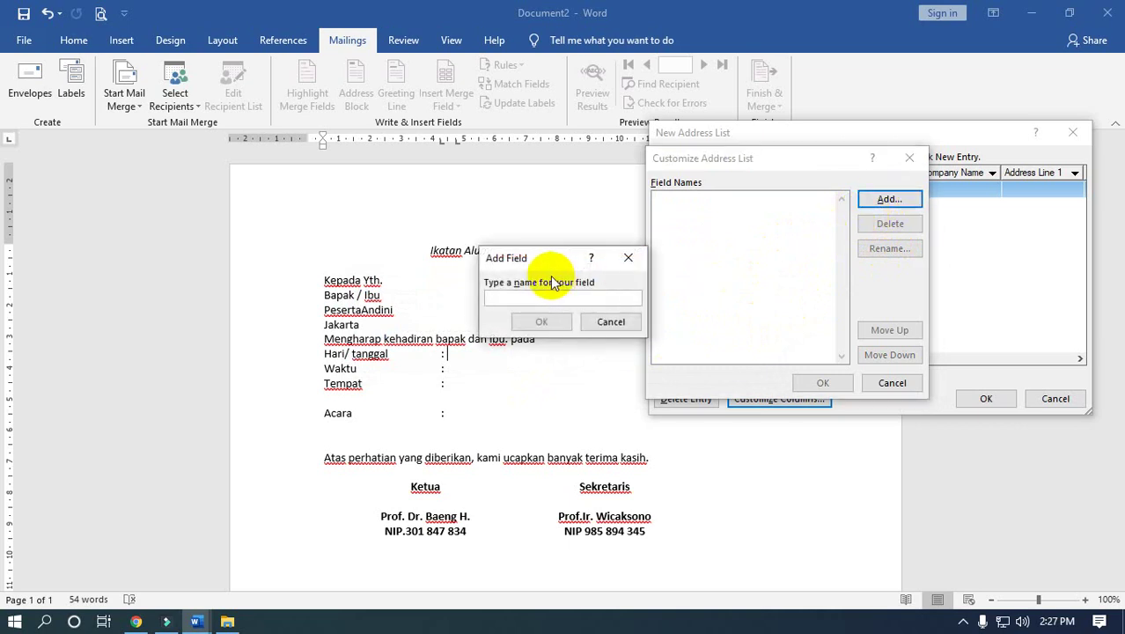
drag(542, 258, 683, 199)
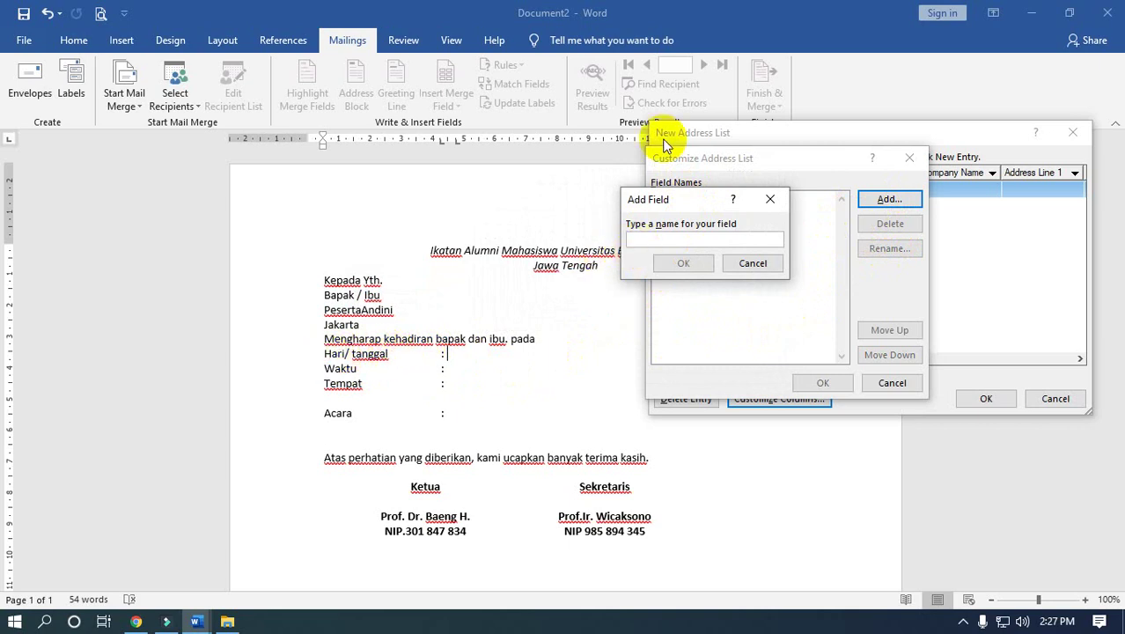
text(Ha)
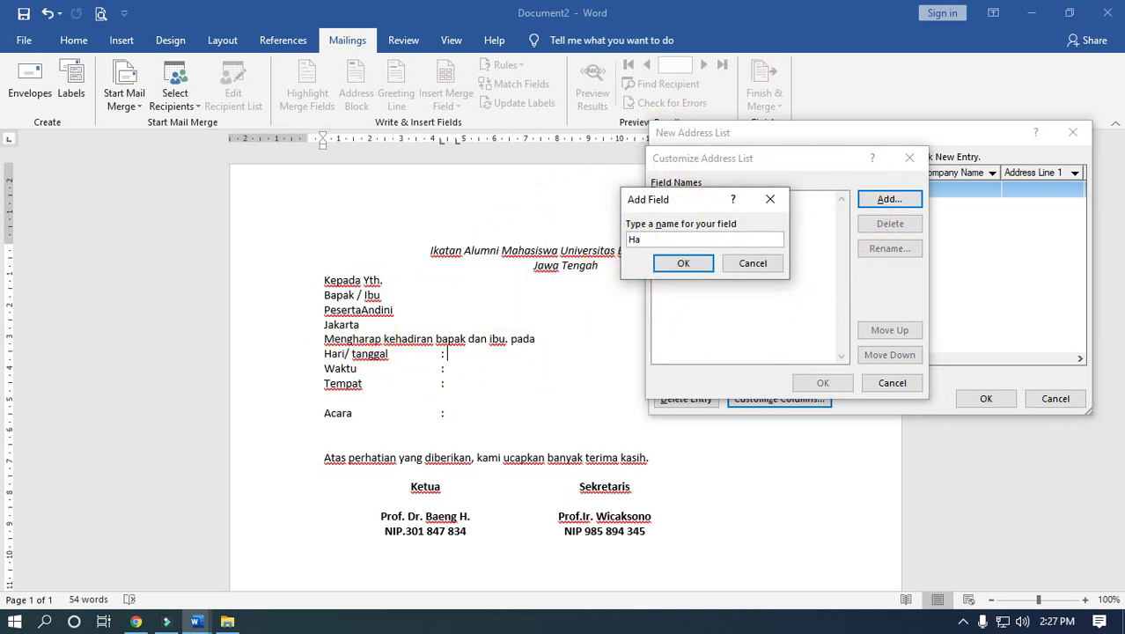
text(ri /)
text( tanggal)
click(680, 264)
click(871, 202)
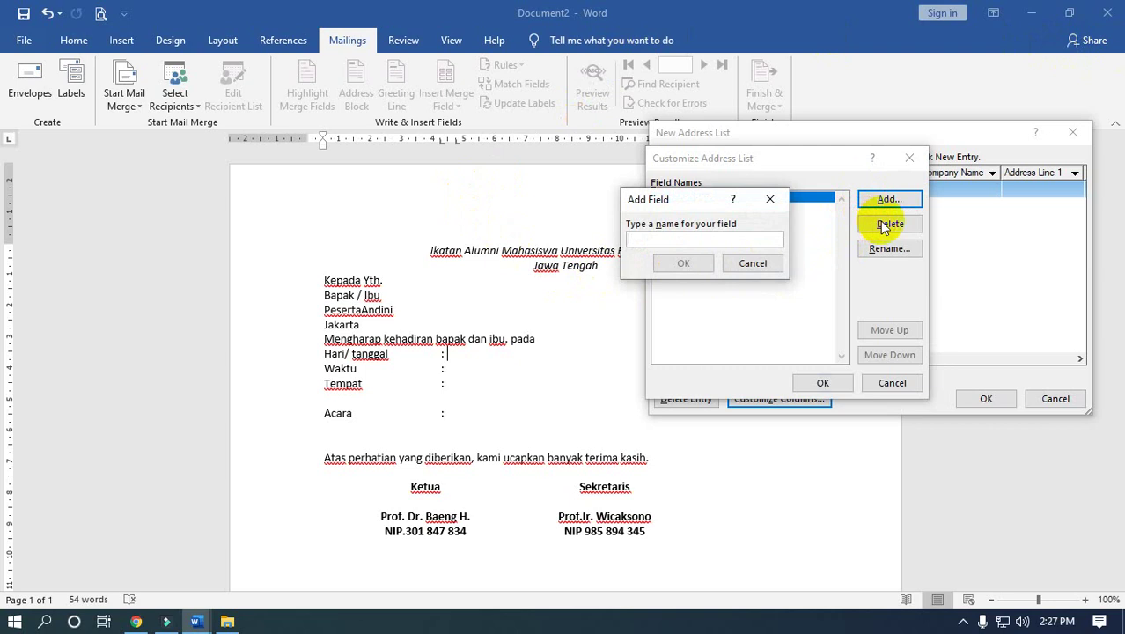
text(Wak)
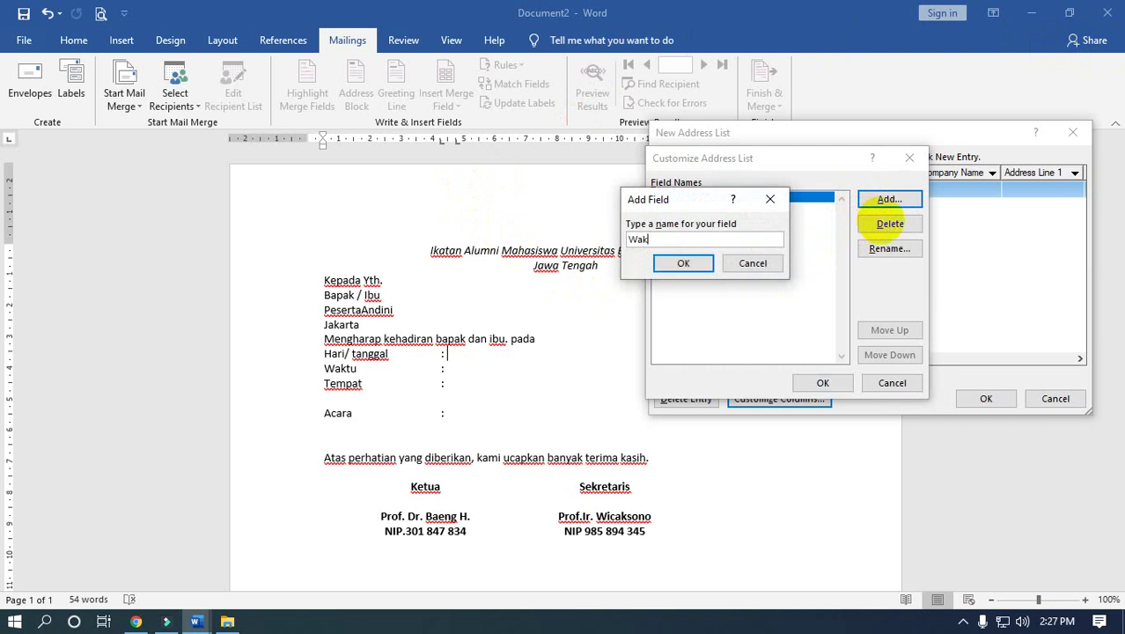
text(tu)
key(Return)
Step: Add the fields Tempat and Acara, then accept the customized column list
click(889, 200)
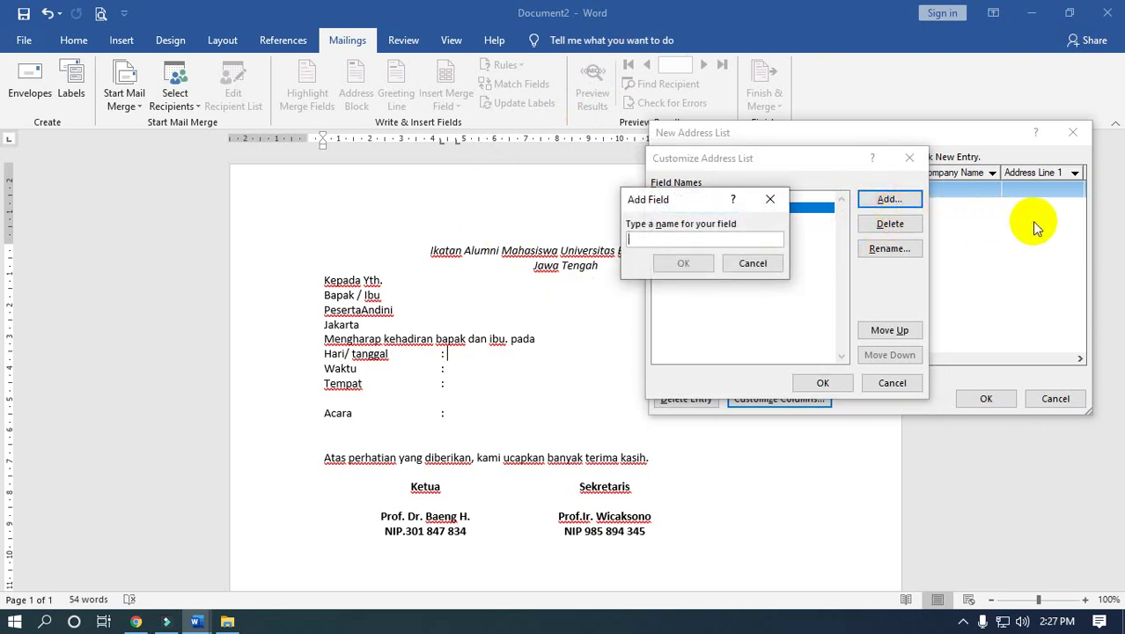
text(Temp)
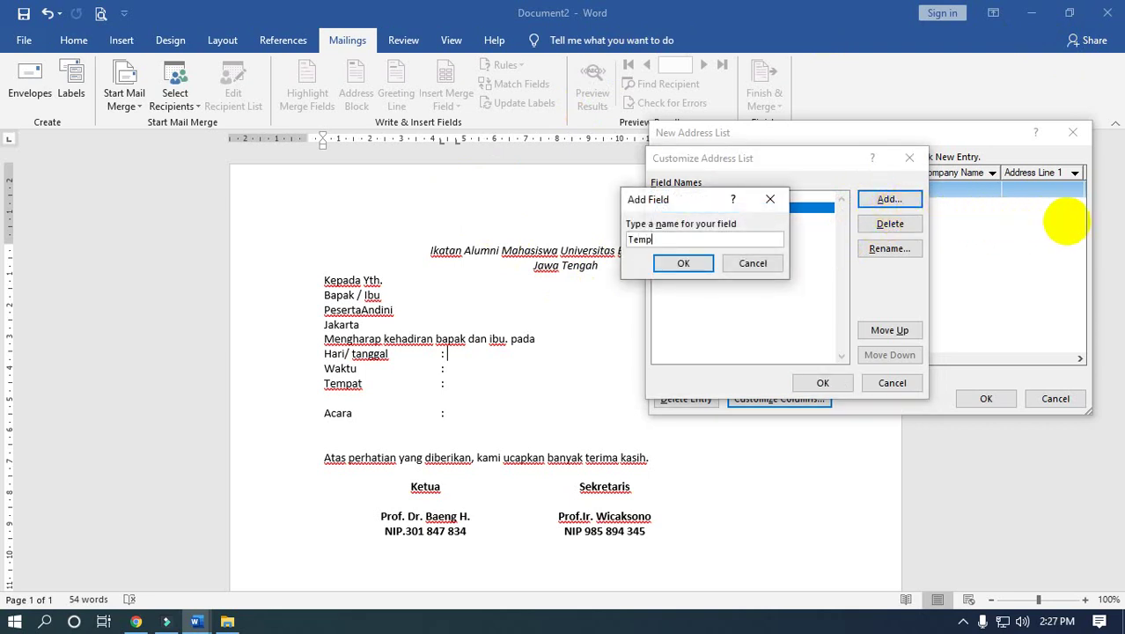
text(at)
key(Return)
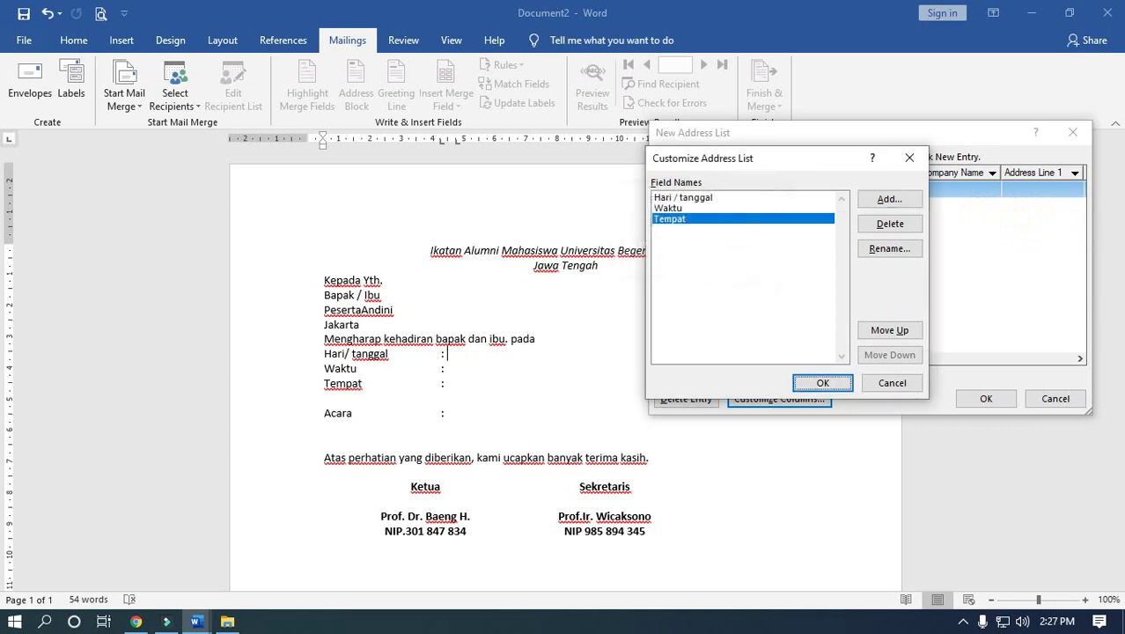
click(906, 199)
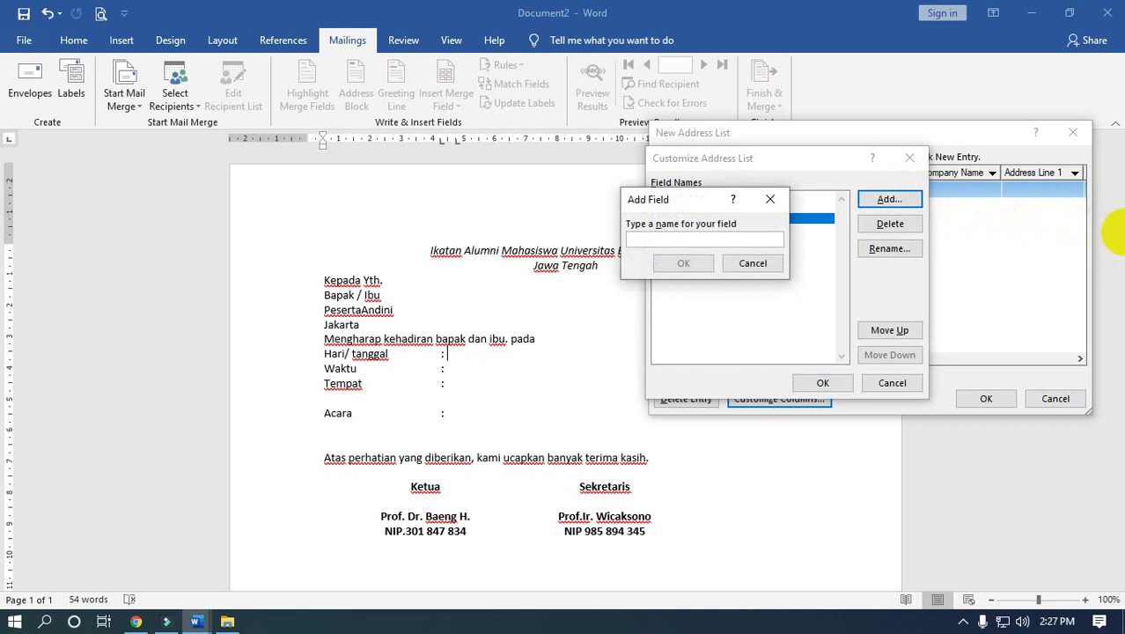
text(Acara)
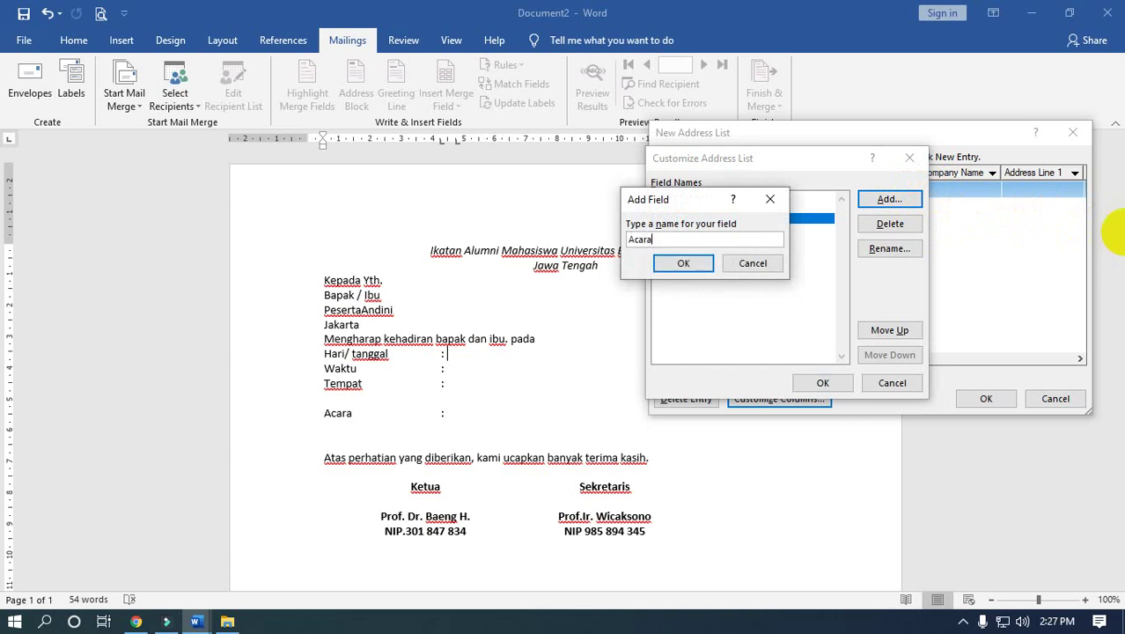
click(700, 263)
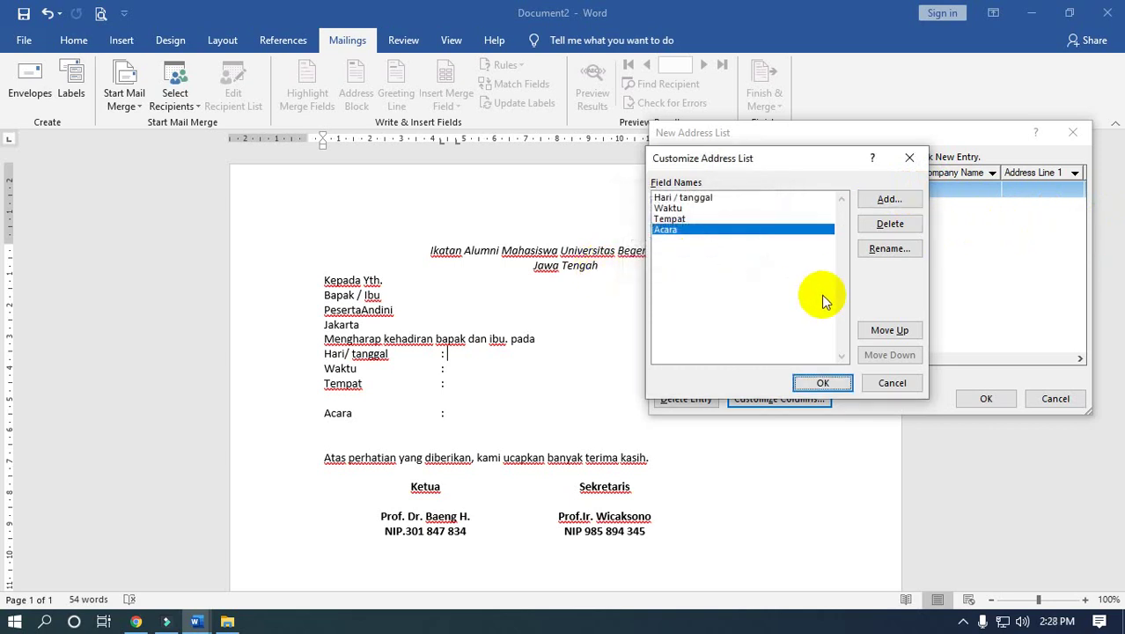
click(822, 383)
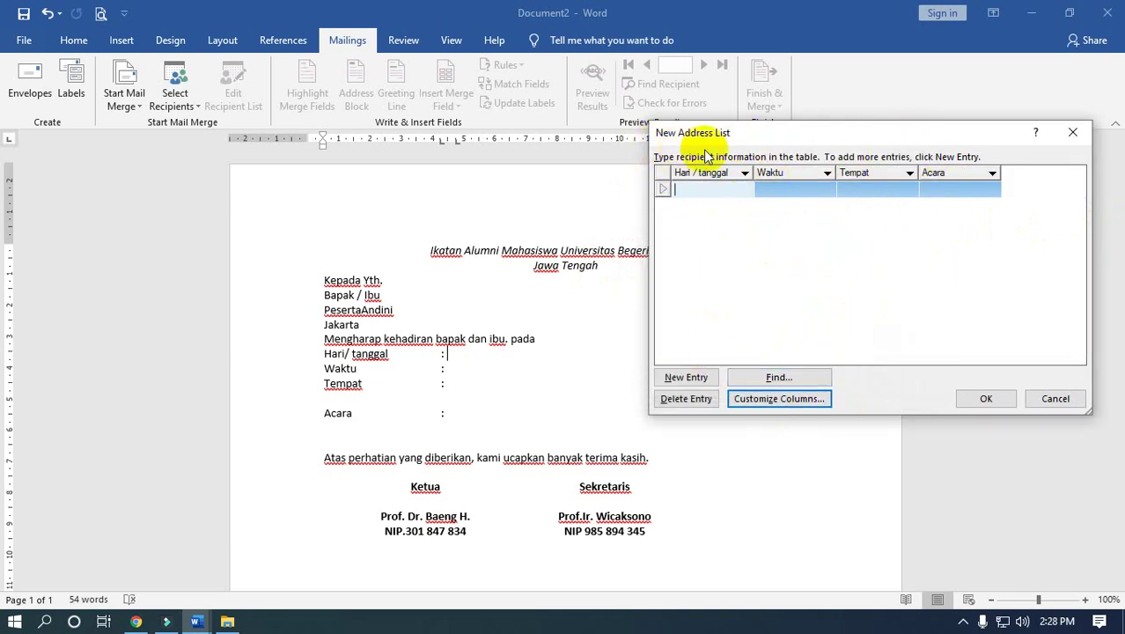
Step: Enter Kamis / 28 november 2019 as the date and 12 : 00 as the time
drag(761, 132, 698, 132)
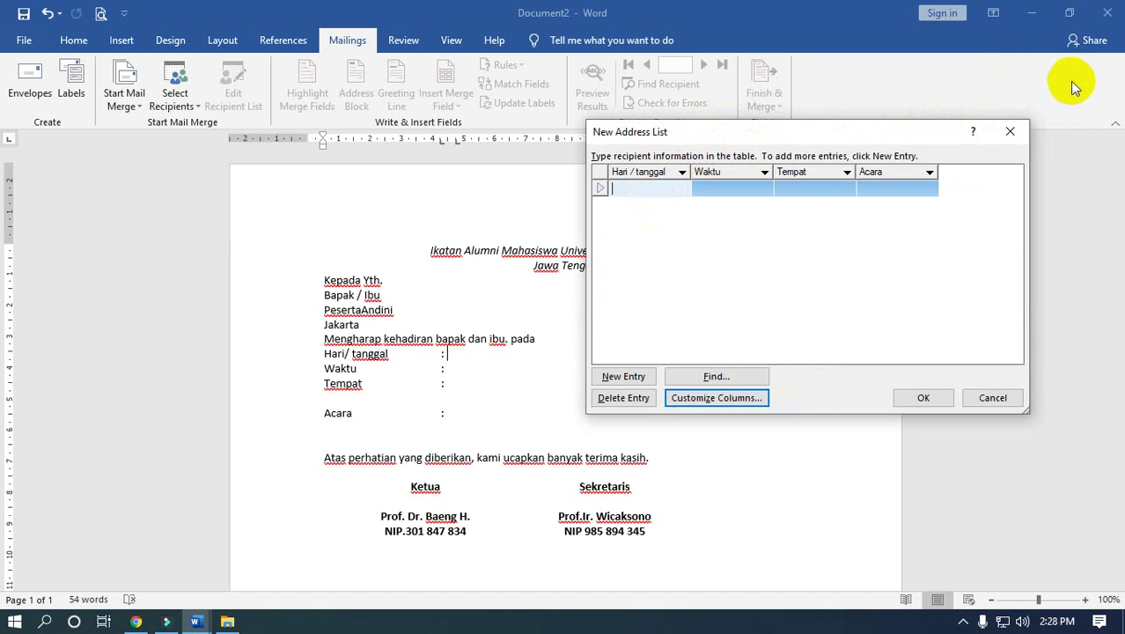
text(Kami)
text(s /)
text(28)
text( m)
key(BackSpace)
key(BackSpace)
text(nov)
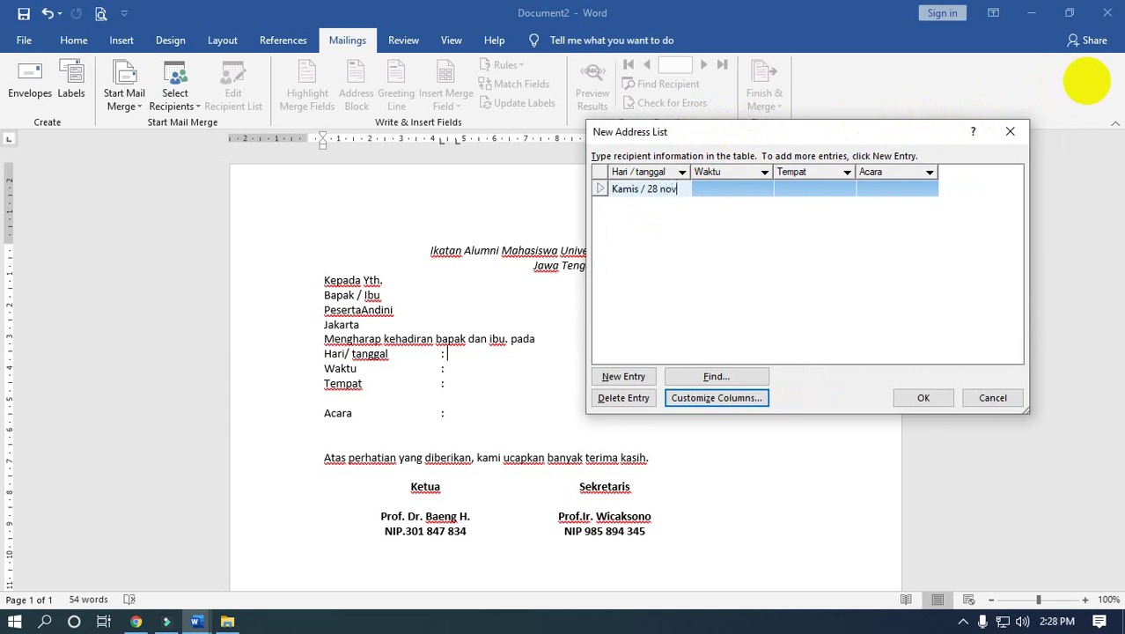
text(ember)
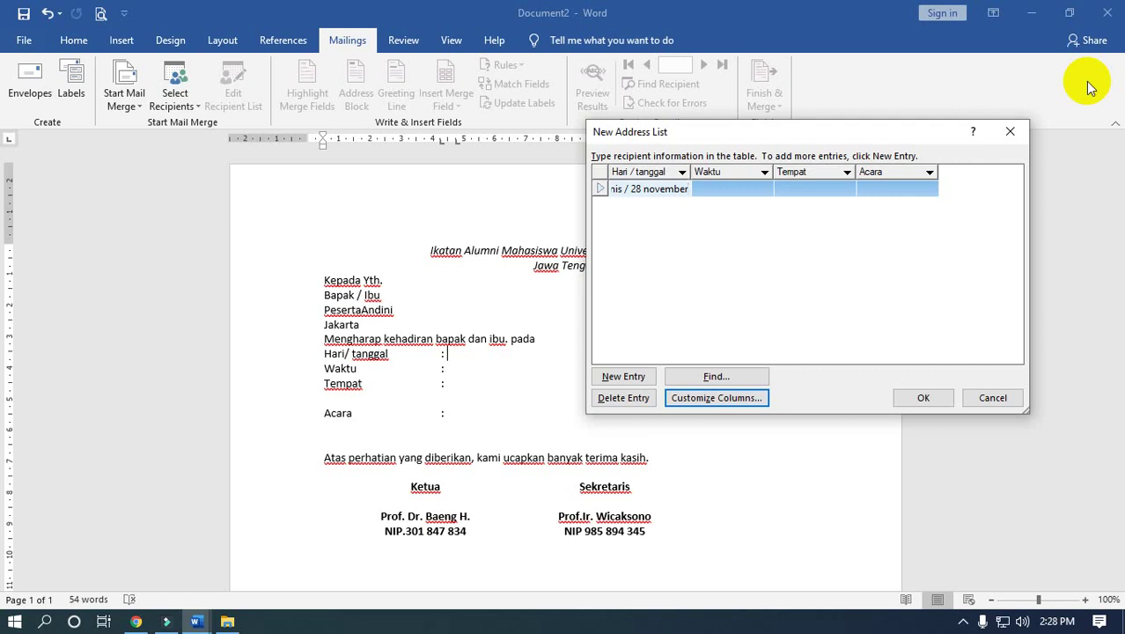
text( 2019)
key(Tab)
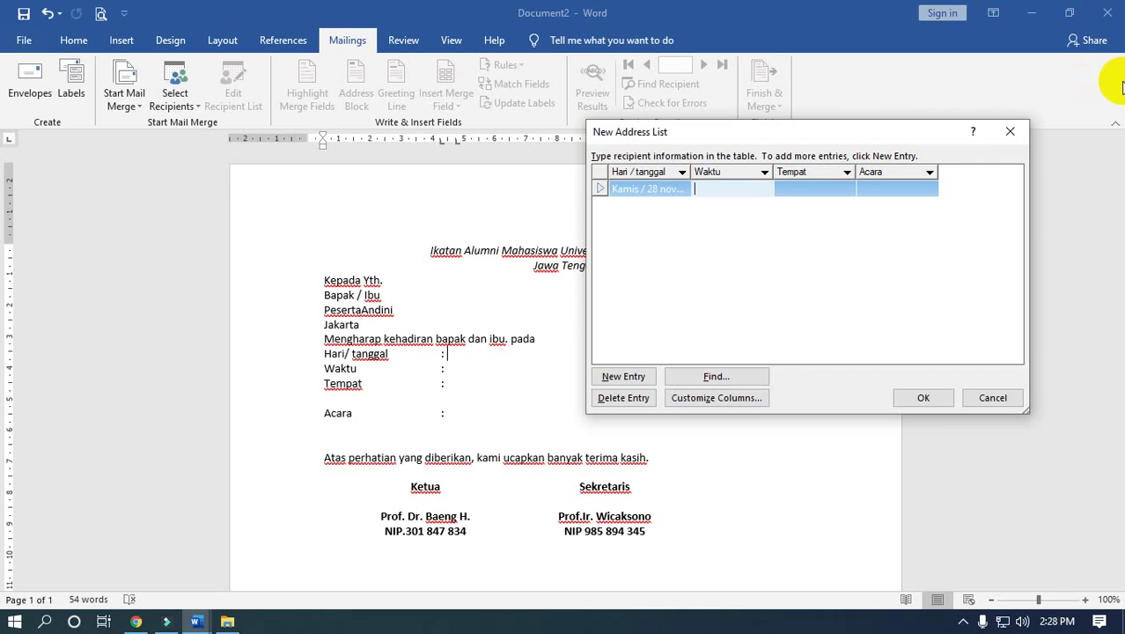
text(12 )
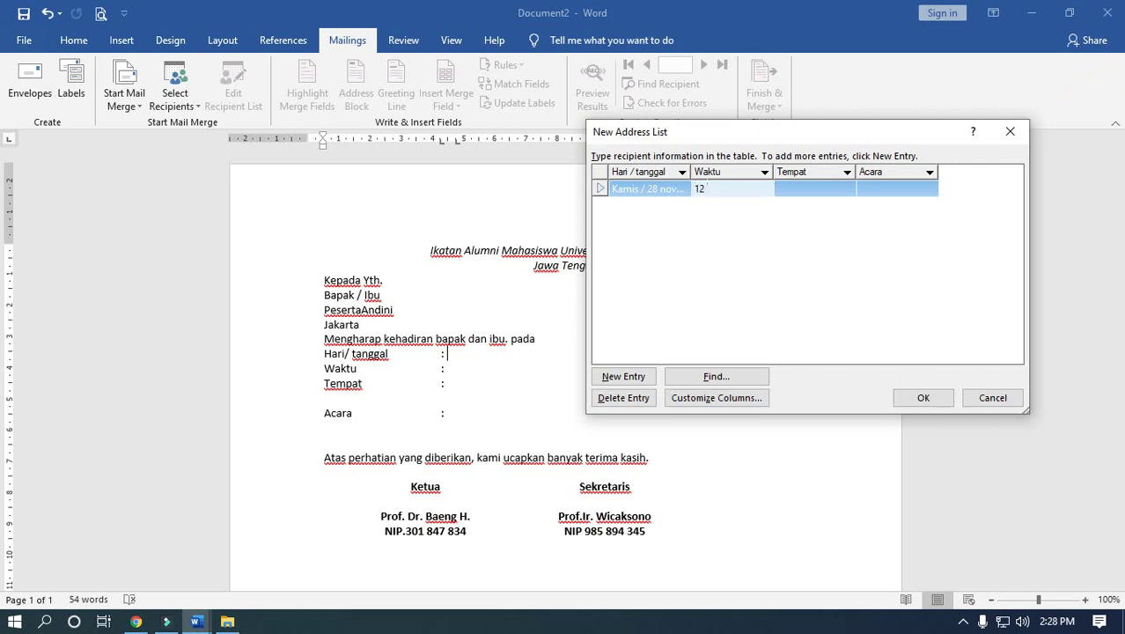
text(: 00)
Step: Enter Kampus as the place and Ikatan Alumni as the event, then finish the list
click(777, 188)
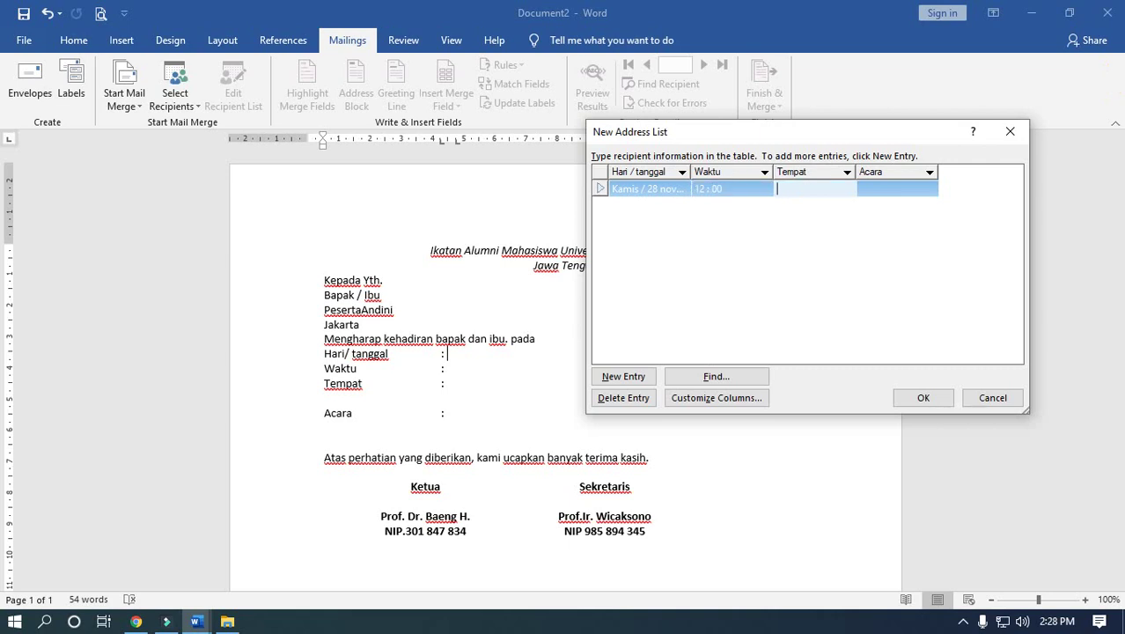
text(Ka)
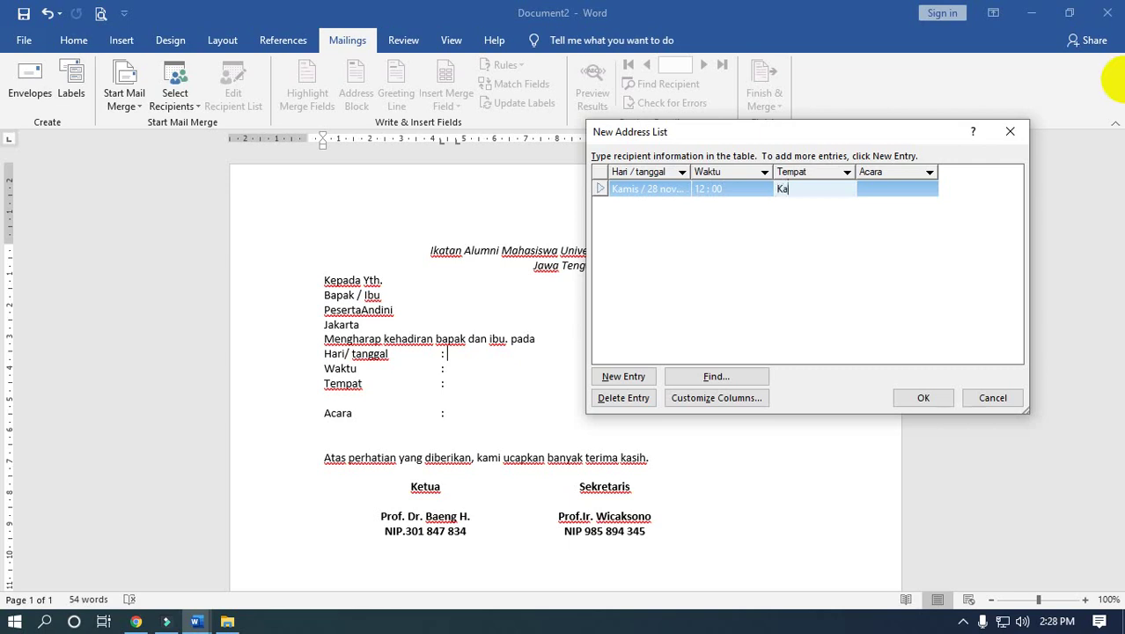
text(mpus)
click(880, 188)
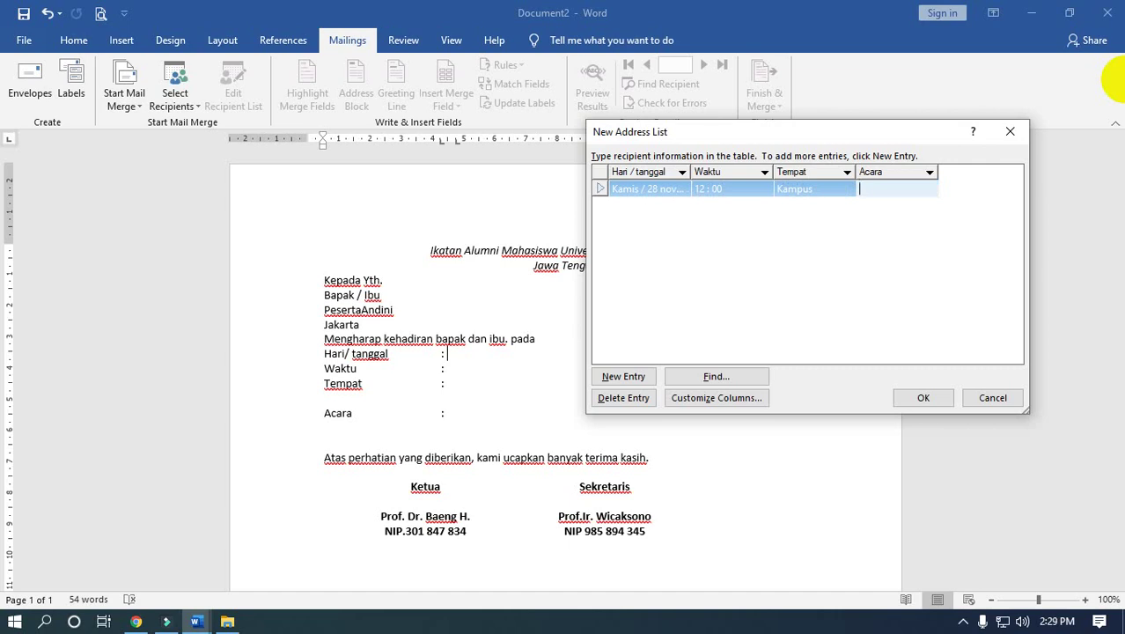
text(Ika)
text(tan A)
text(lumni)
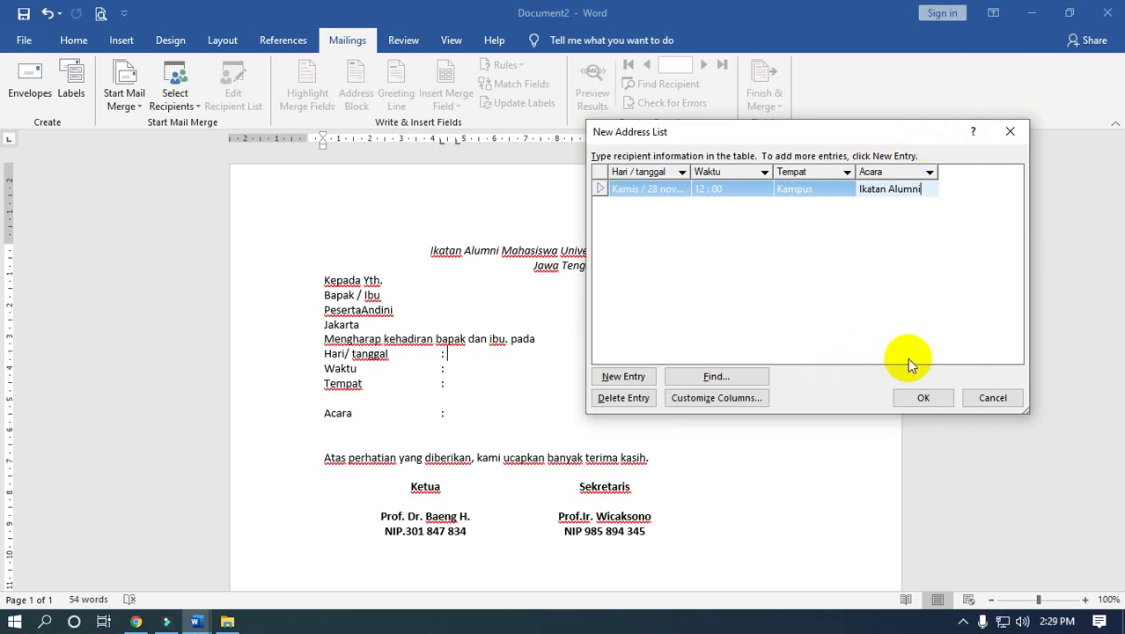
click(911, 403)
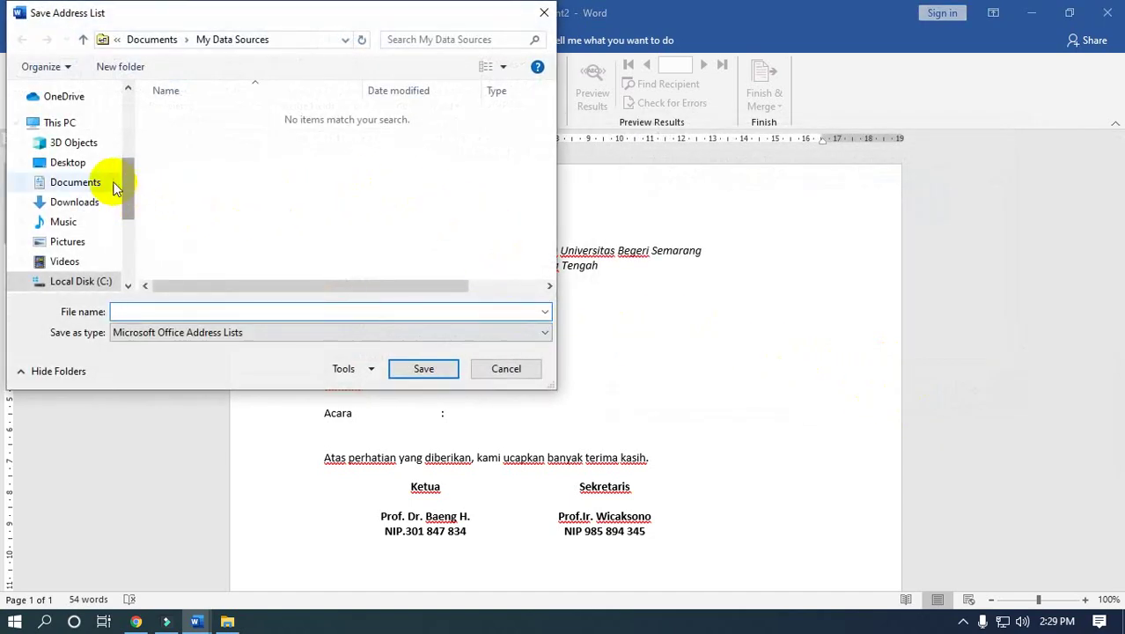
Step: Pick Documents as the location and save the recipient list as 'ikatan alumni'
drag(129, 187, 134, 184)
click(96, 182)
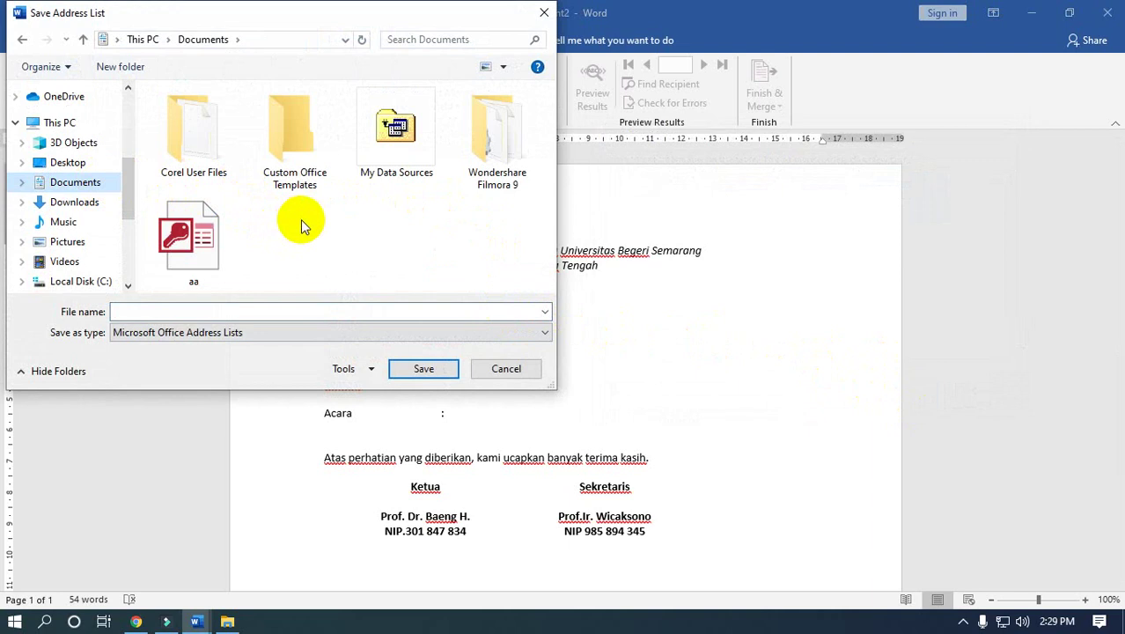
click(118, 310)
text(ikatan alumni)
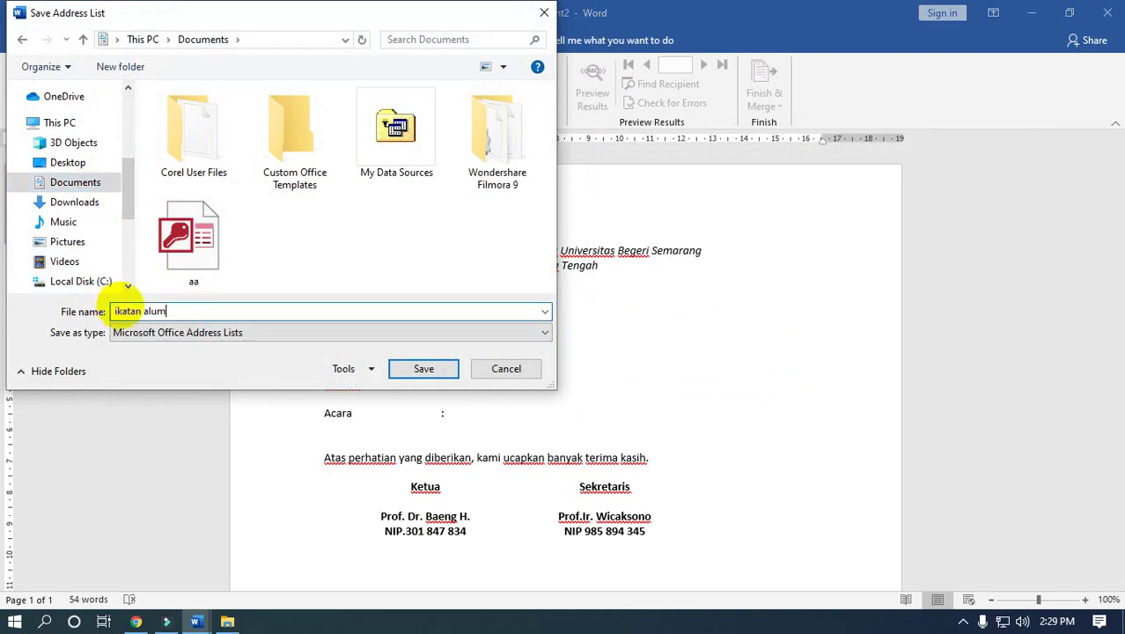
click(442, 372)
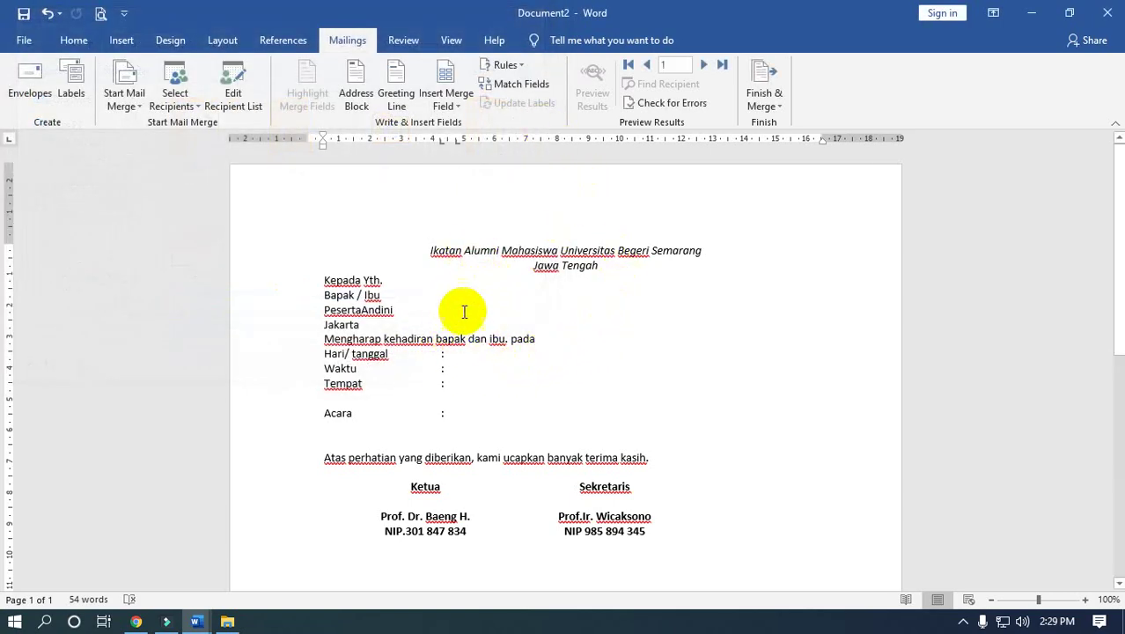
Step: Insert the Hari_tanggal merge field after the Hari/ tanggal label, removing a misplaced copy
click(494, 368)
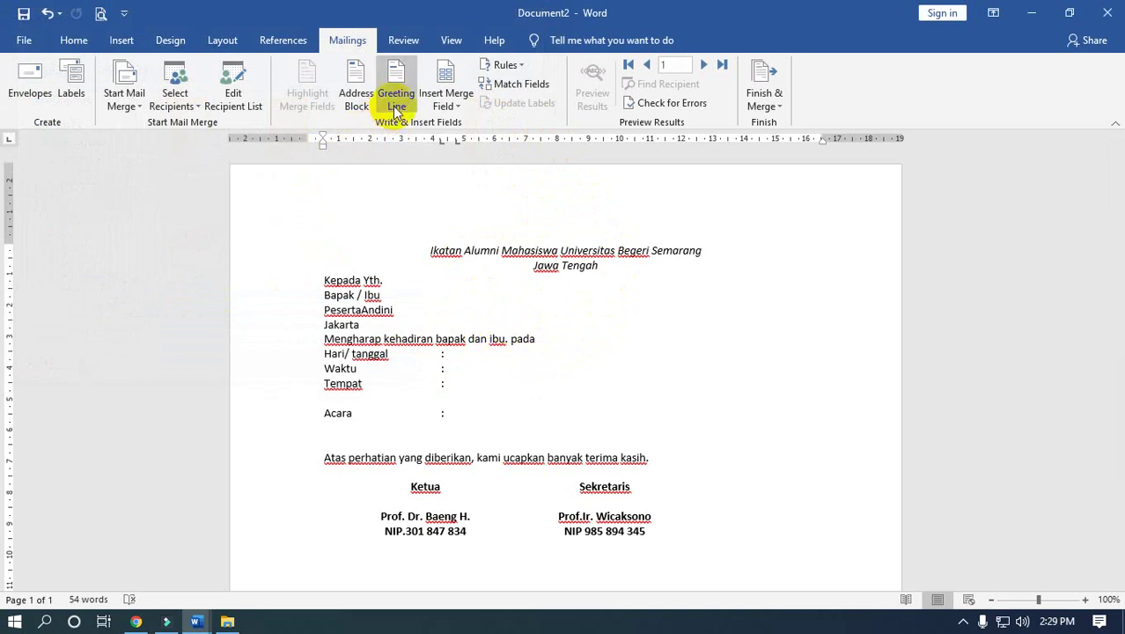
click(453, 114)
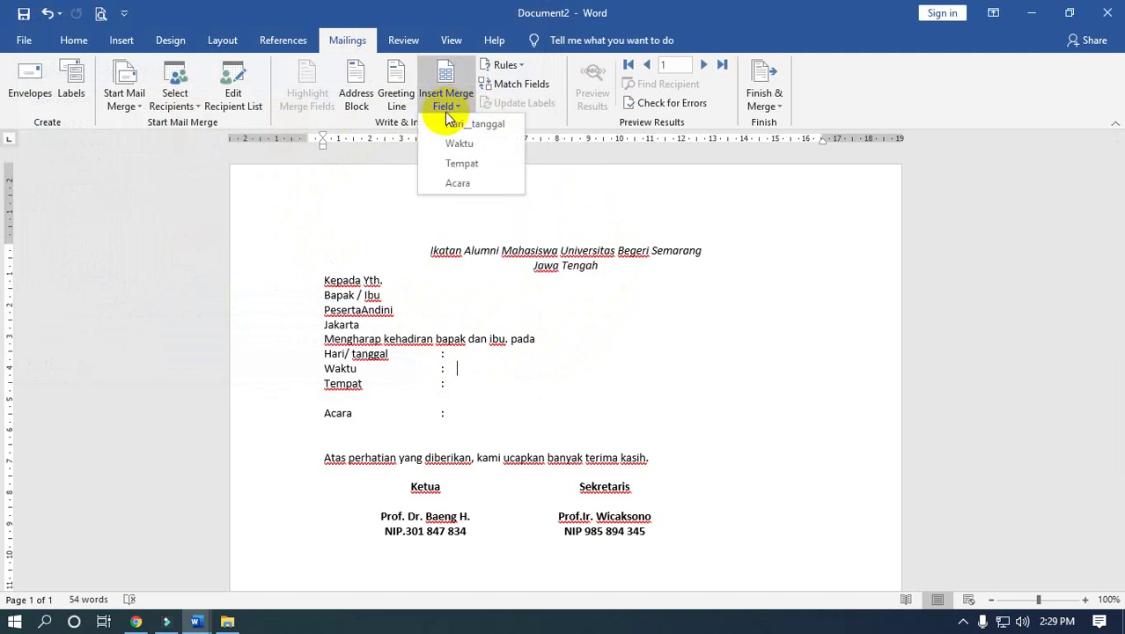
click(506, 132)
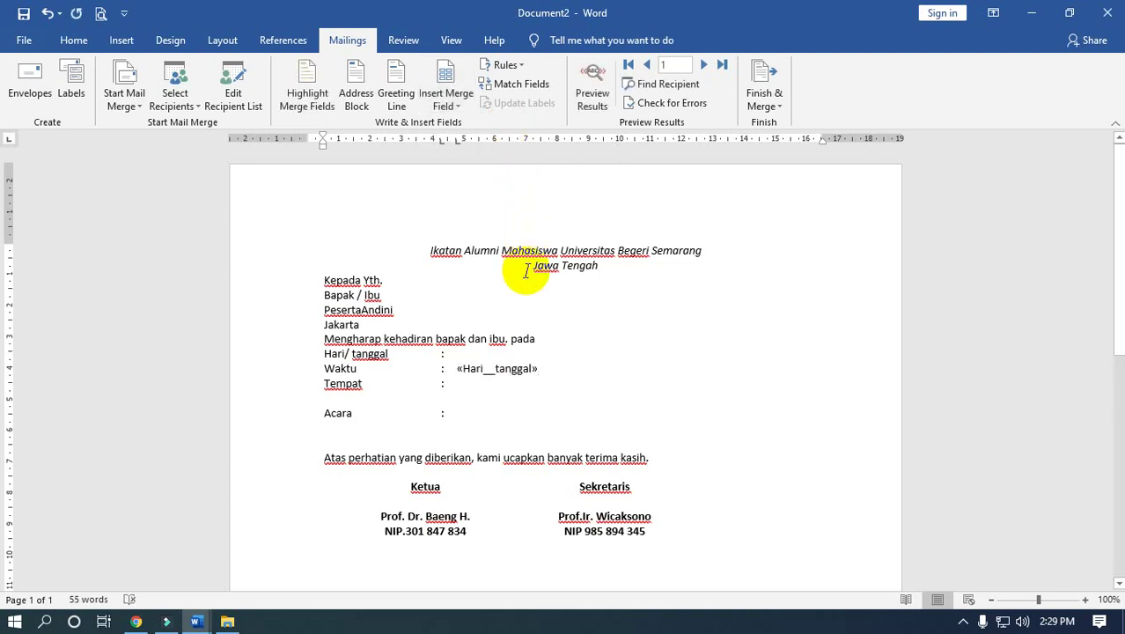
key(BackSpace)
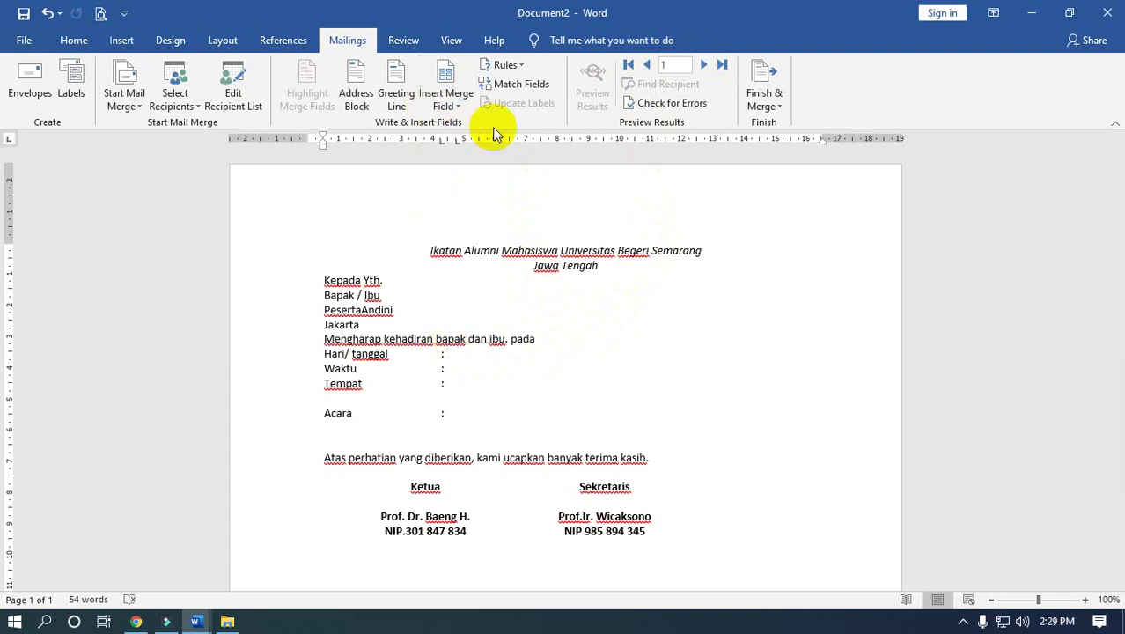
click(458, 106)
click(460, 128)
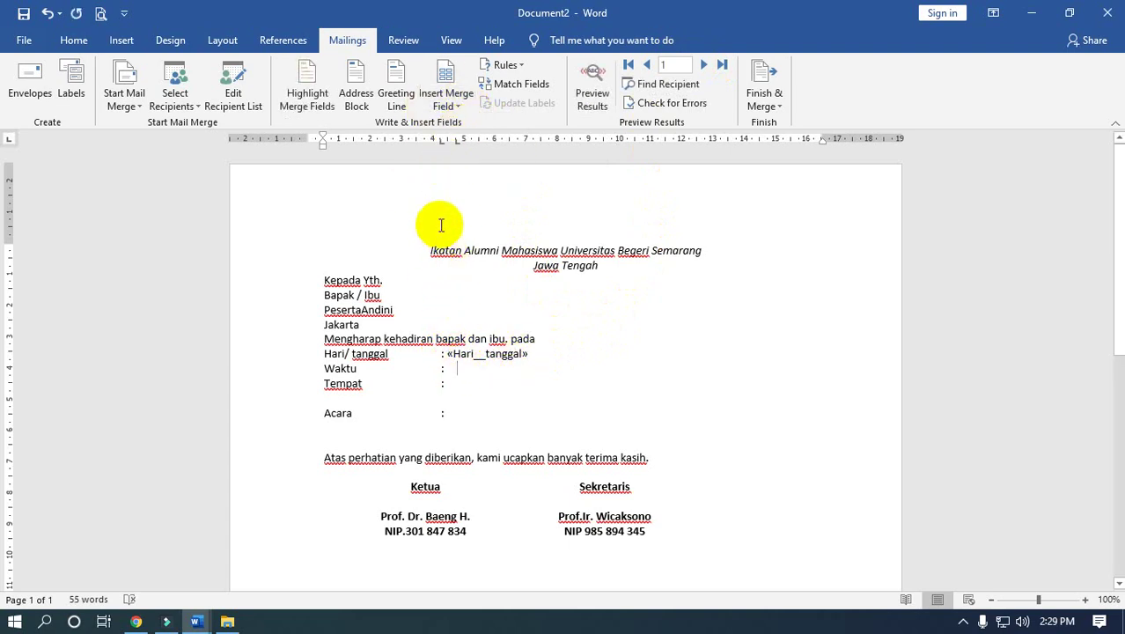
Step: Insert the Waktu, Tempat and Acara merge fields after their matching labels
click(443, 102)
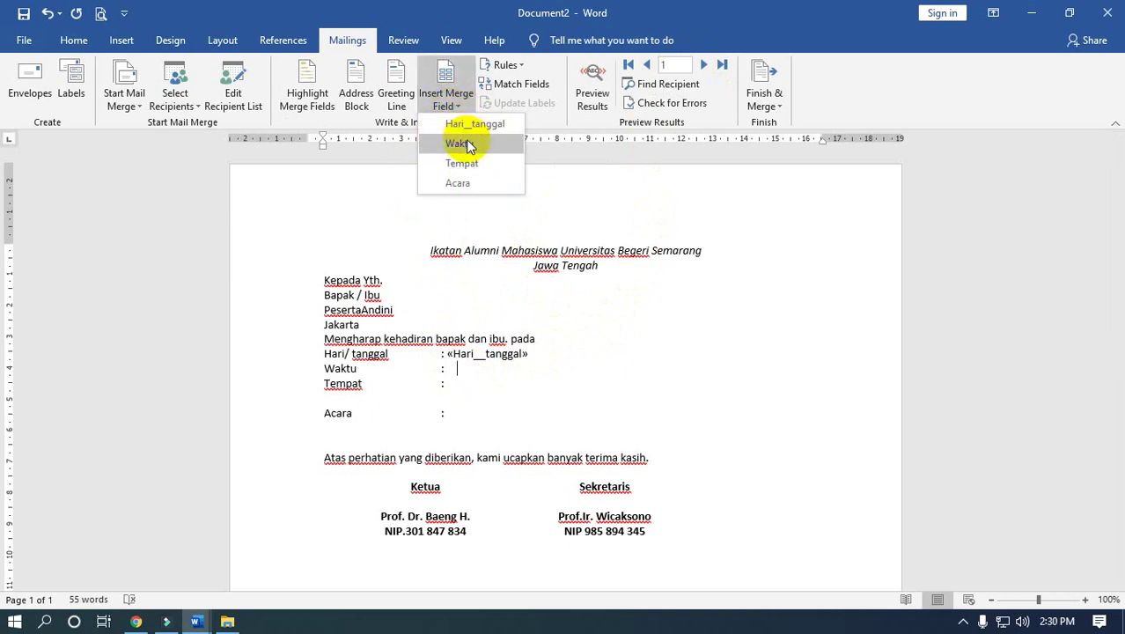
click(459, 144)
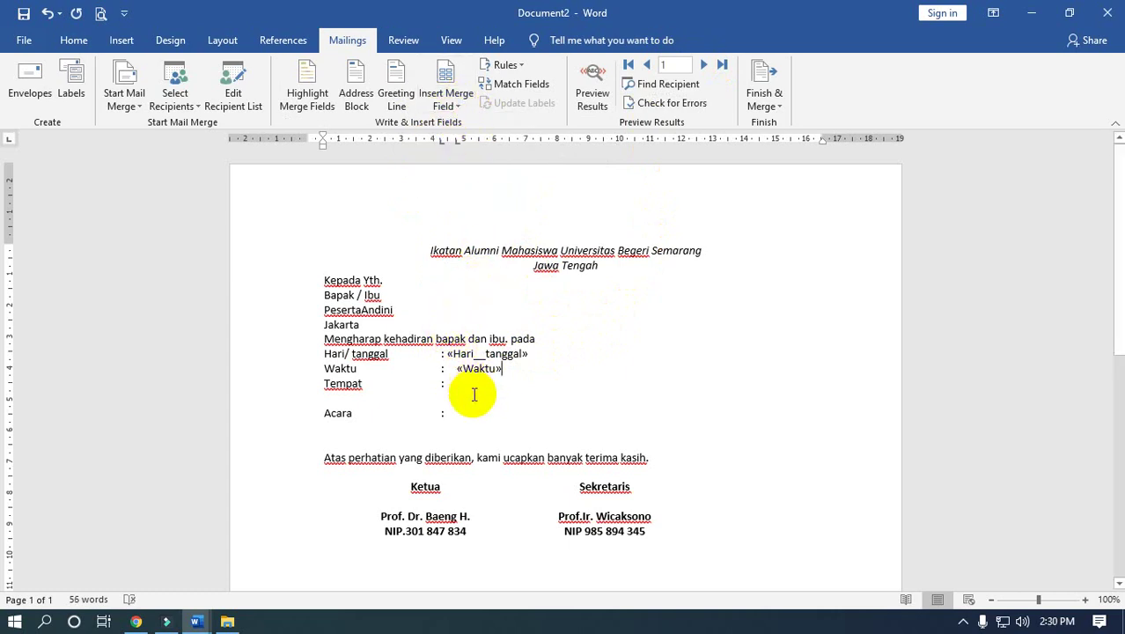
click(447, 99)
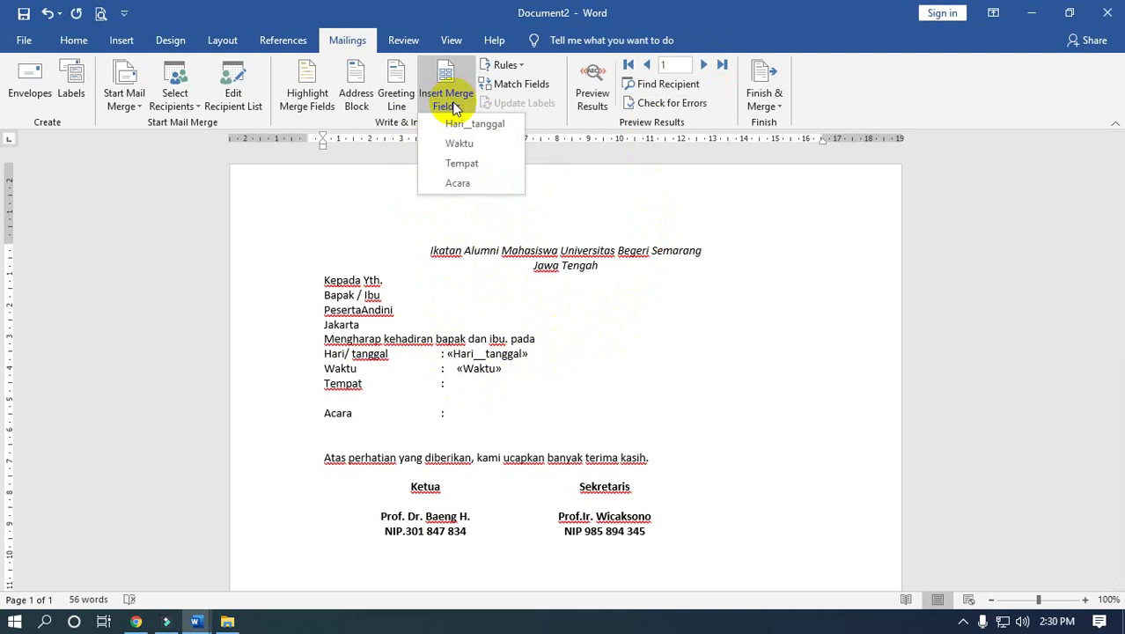
click(478, 163)
click(458, 413)
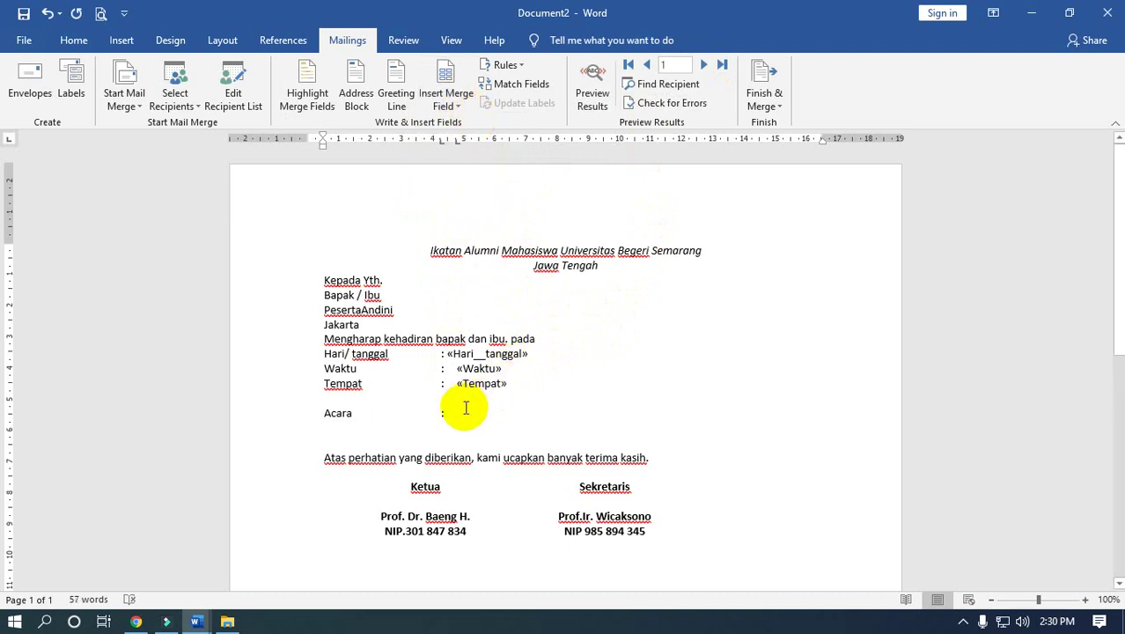
click(449, 101)
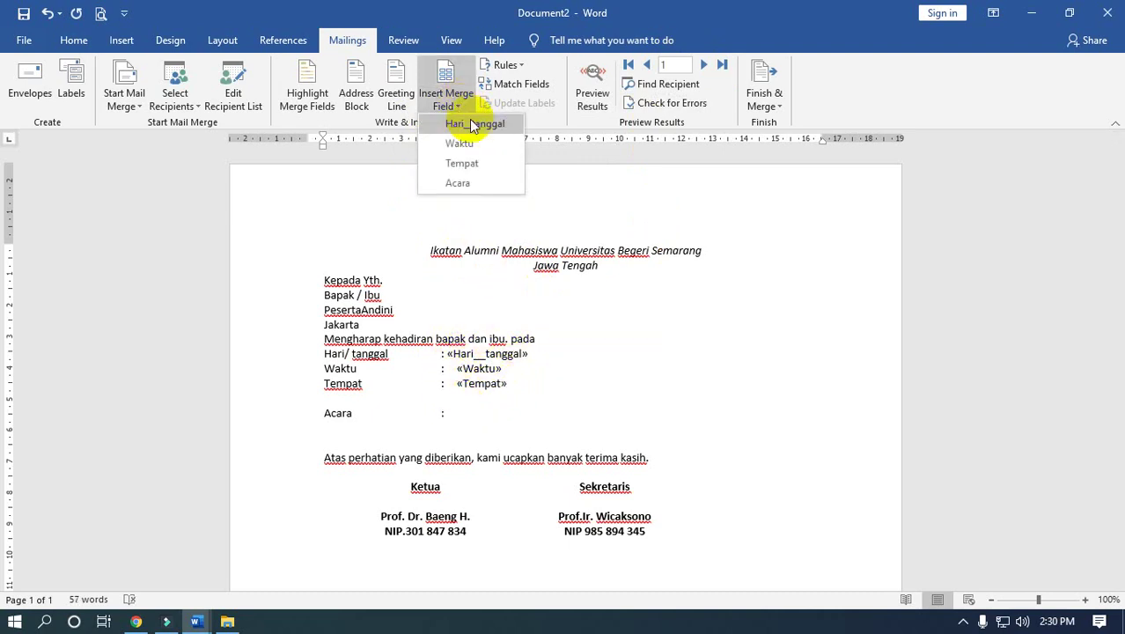
click(480, 182)
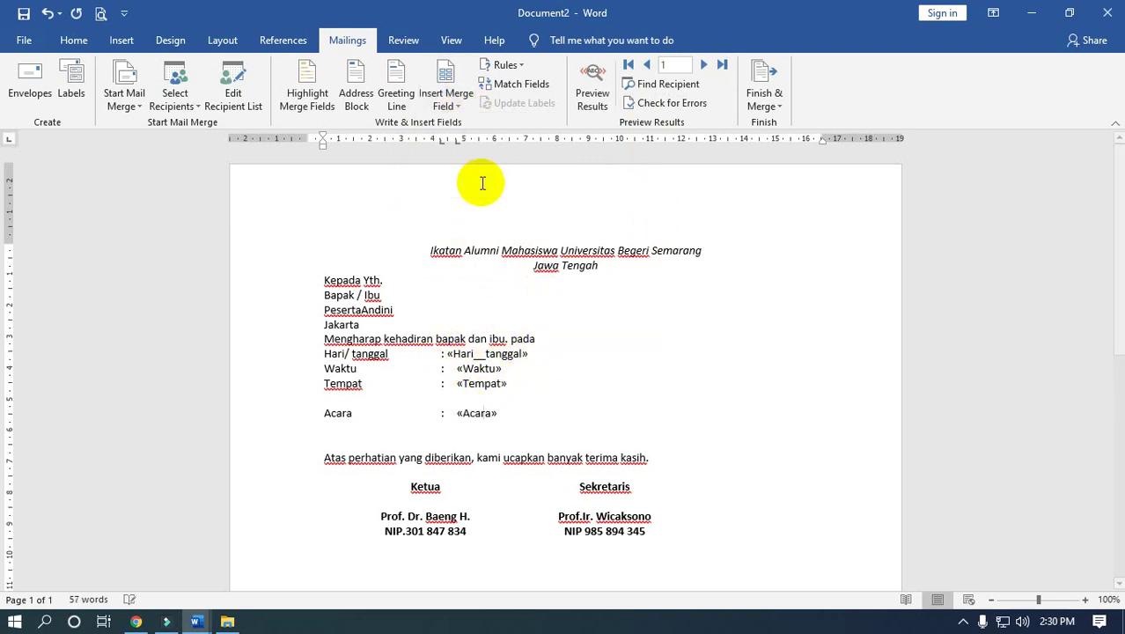
click(519, 353)
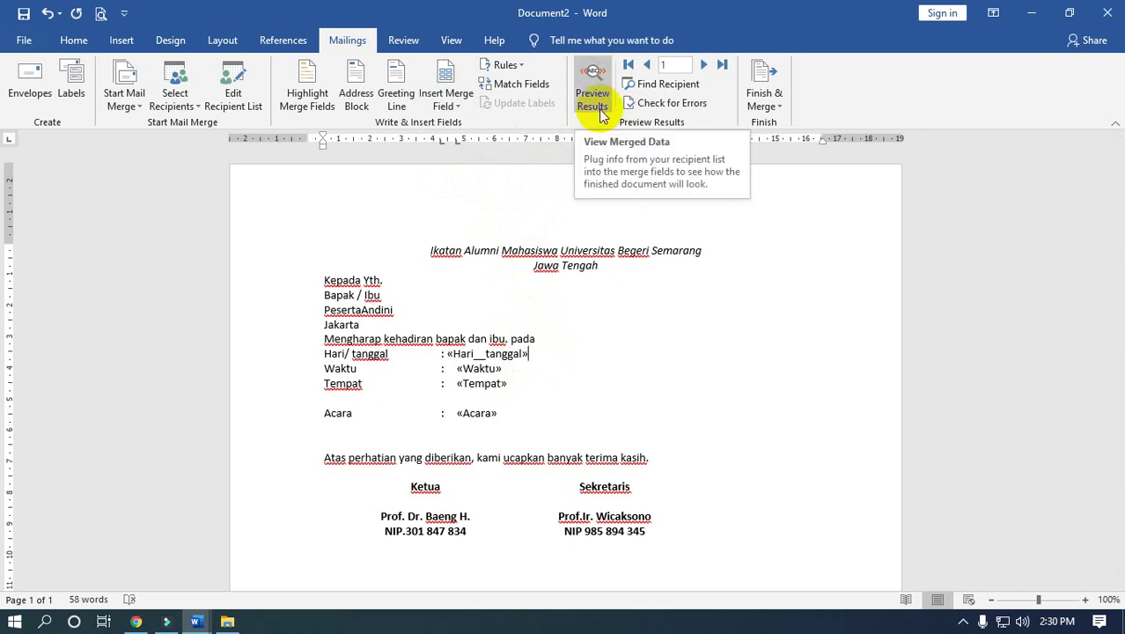
Step: Preview the letter filled with Kamis / 28 november 2019, 12 : 00, Kampus and Ikatan Alumni
click(599, 112)
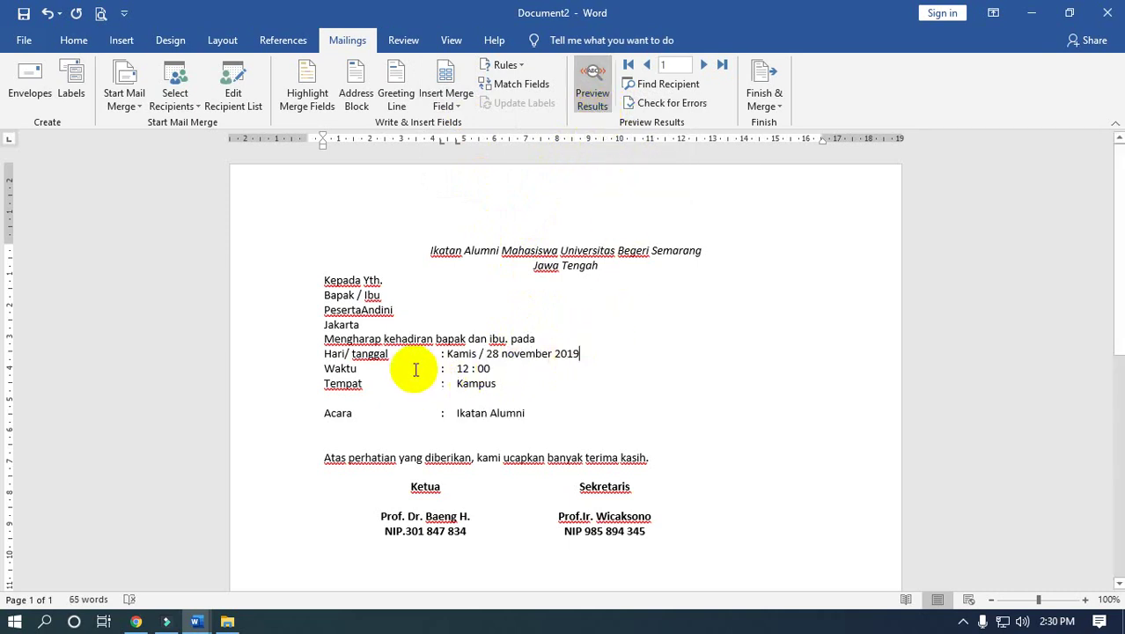